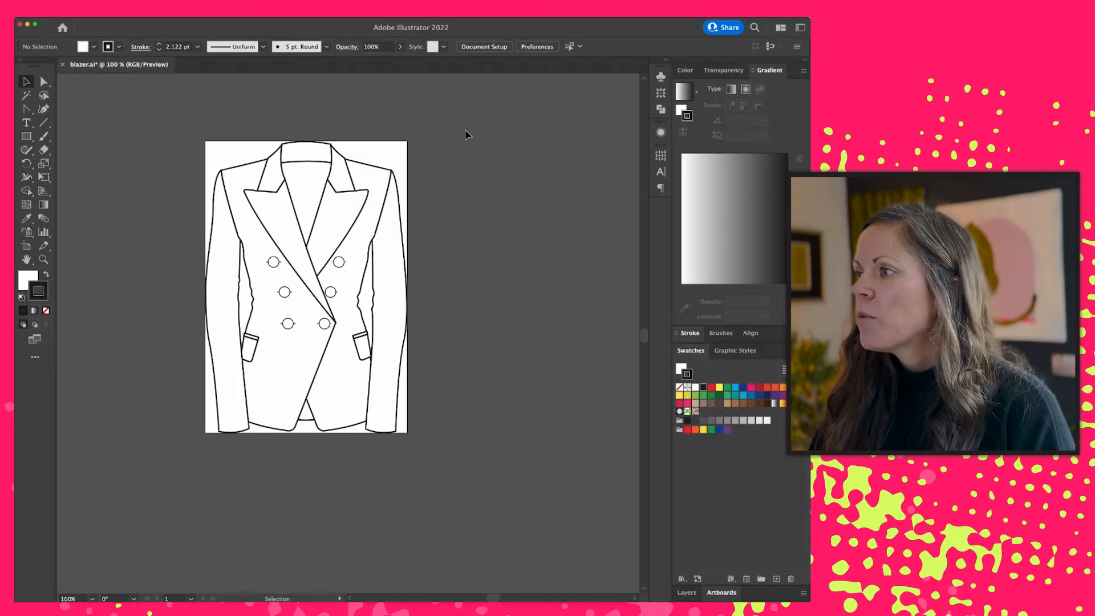
- Set the blazer artwork's PNG-24 web export width to 600 px and keep the export settings
key(super+alt+shift+s)
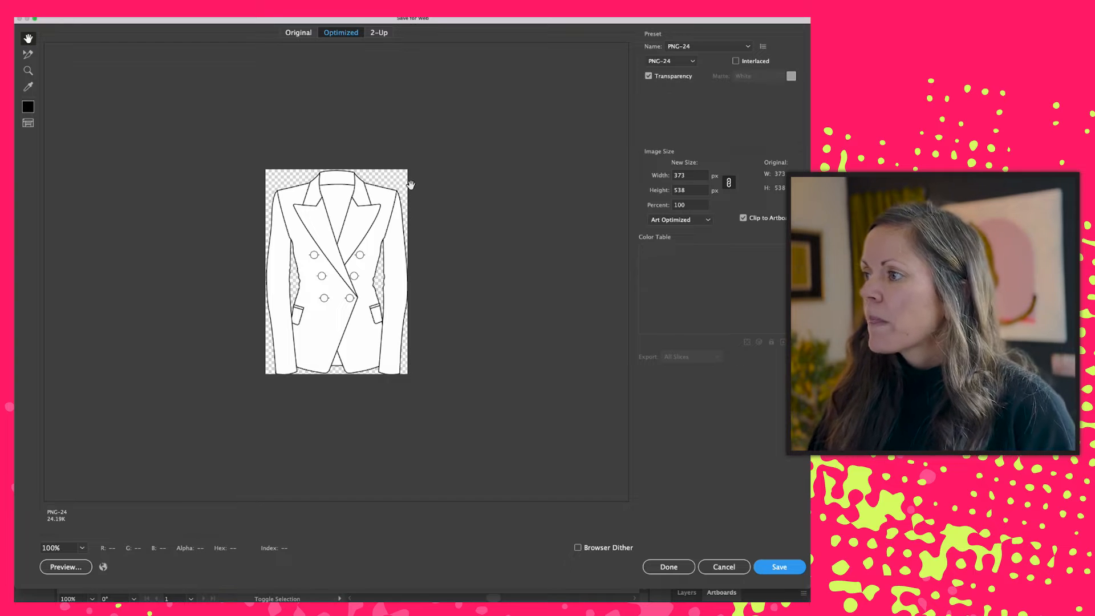
double_click(682, 176)
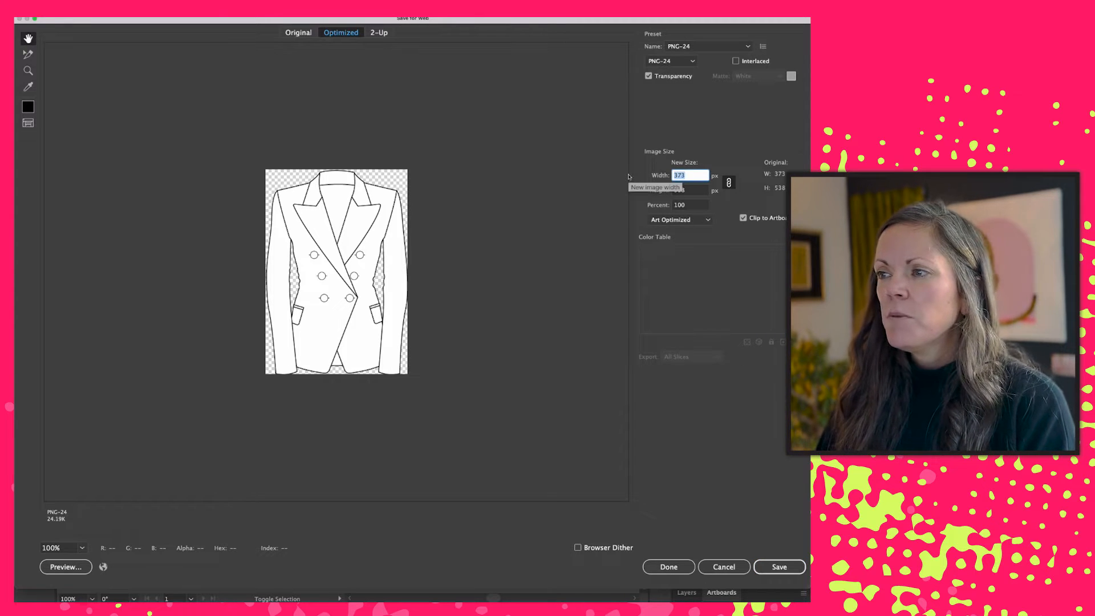
text(600)
key(Tab)
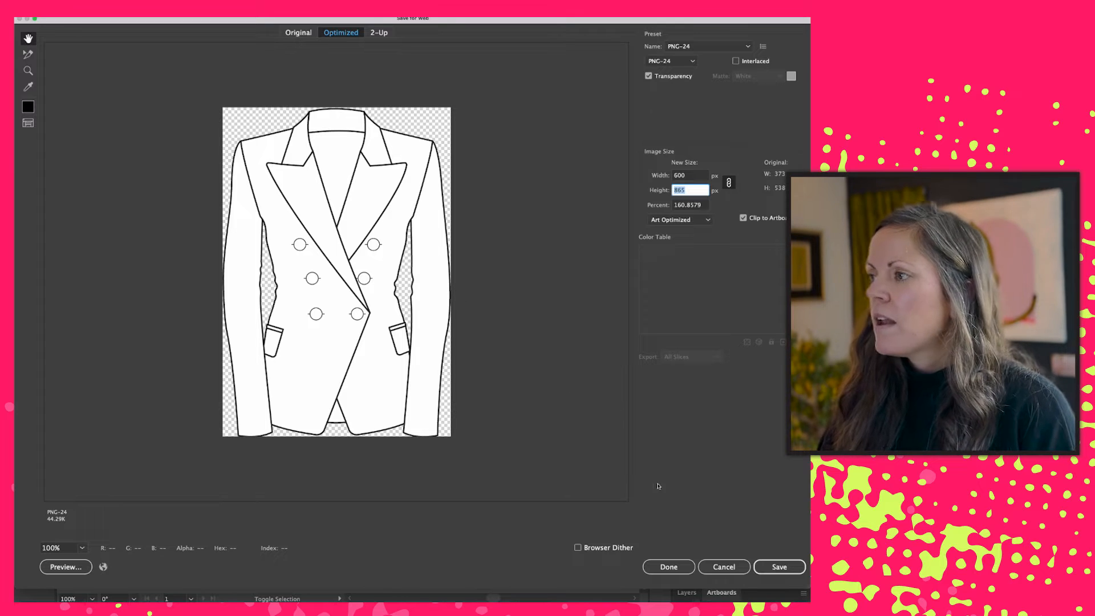
click(665, 566)
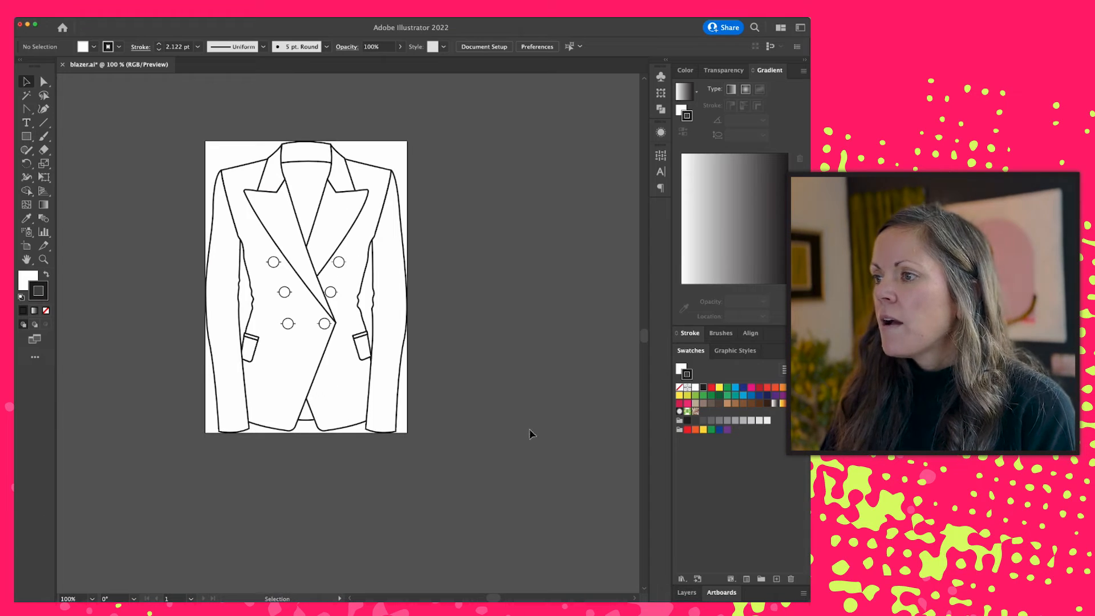
- Switch to the NewArc playground in Chrome and upload the blazer PNG as the input image
key(super+Tab)
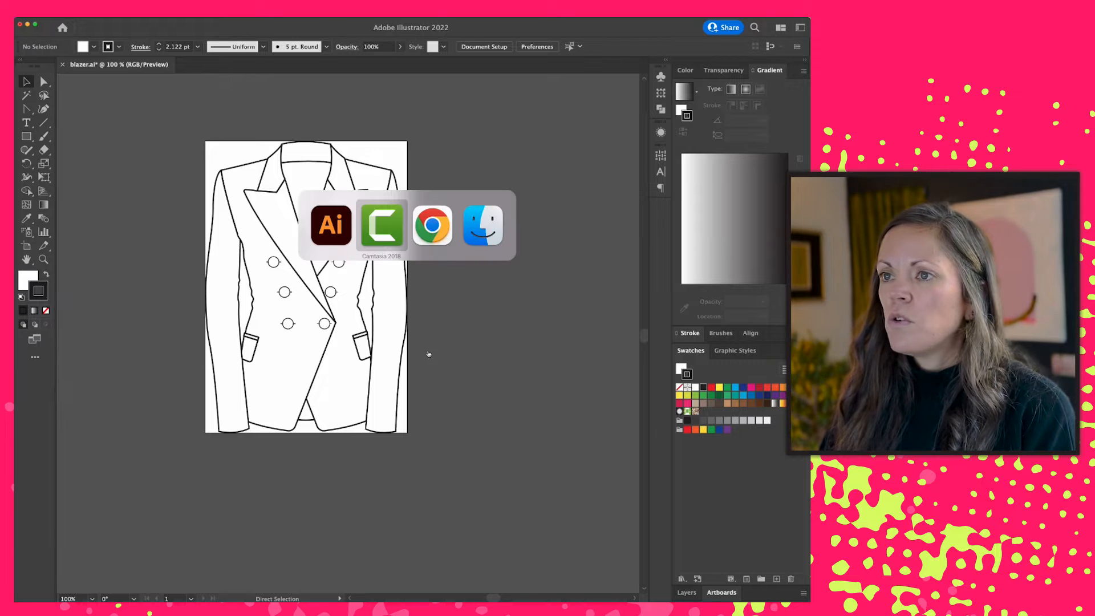
key(super+Tab)
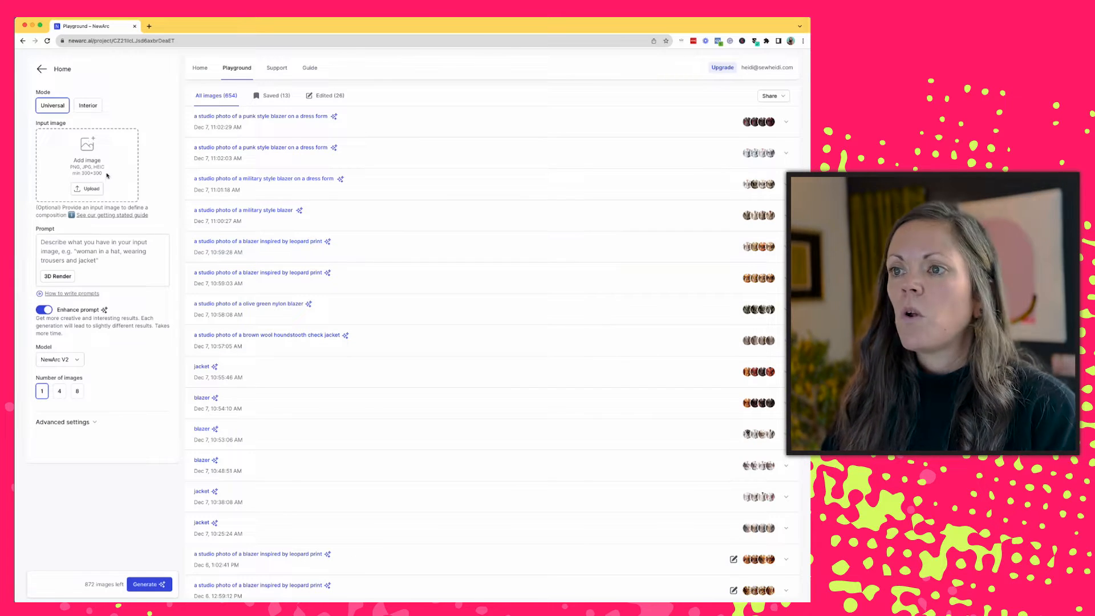
click(89, 188)
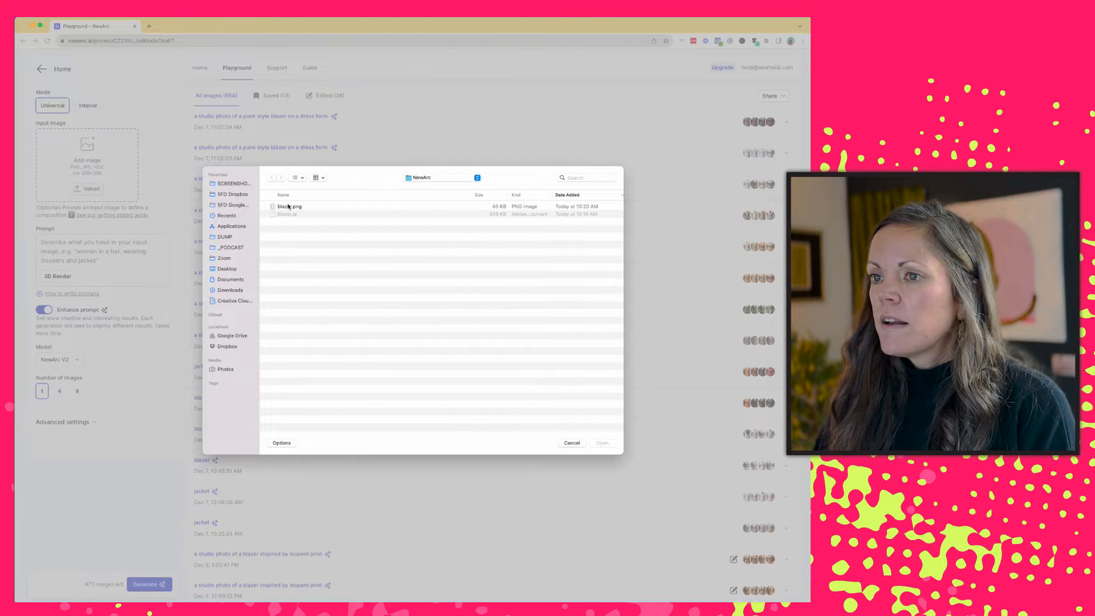
double_click(288, 204)
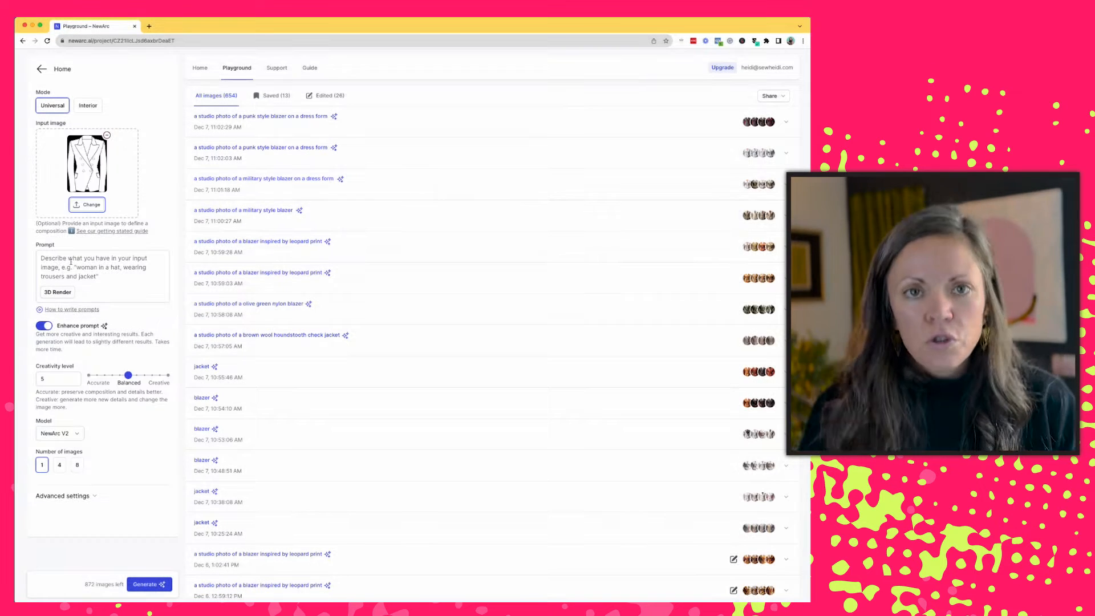
- Enter "blazer" as the prompt and choose the Photo style
click(71, 261)
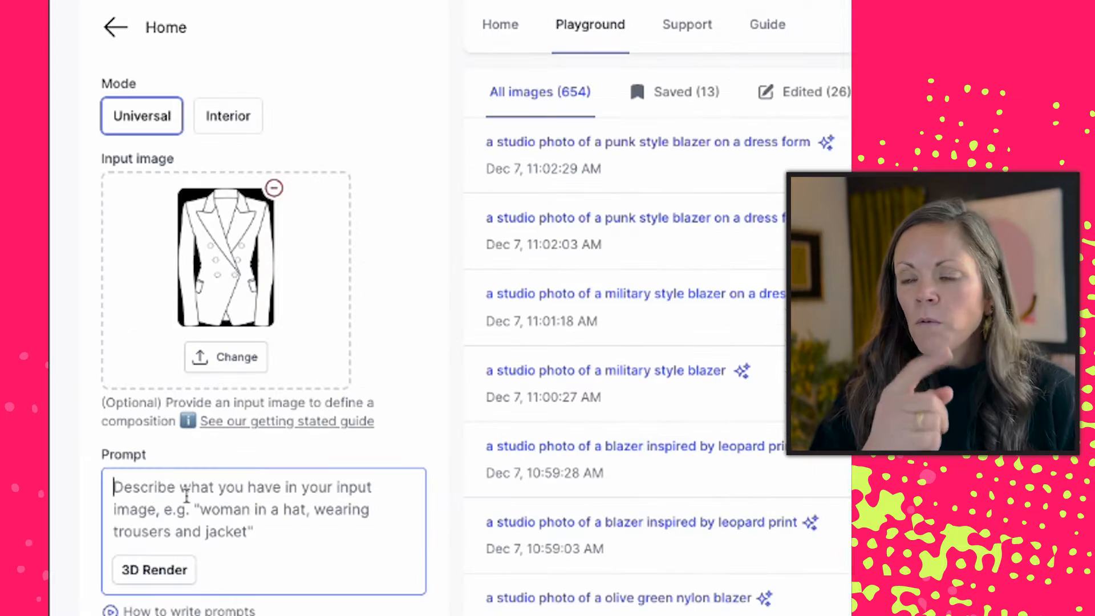
text(blazer)
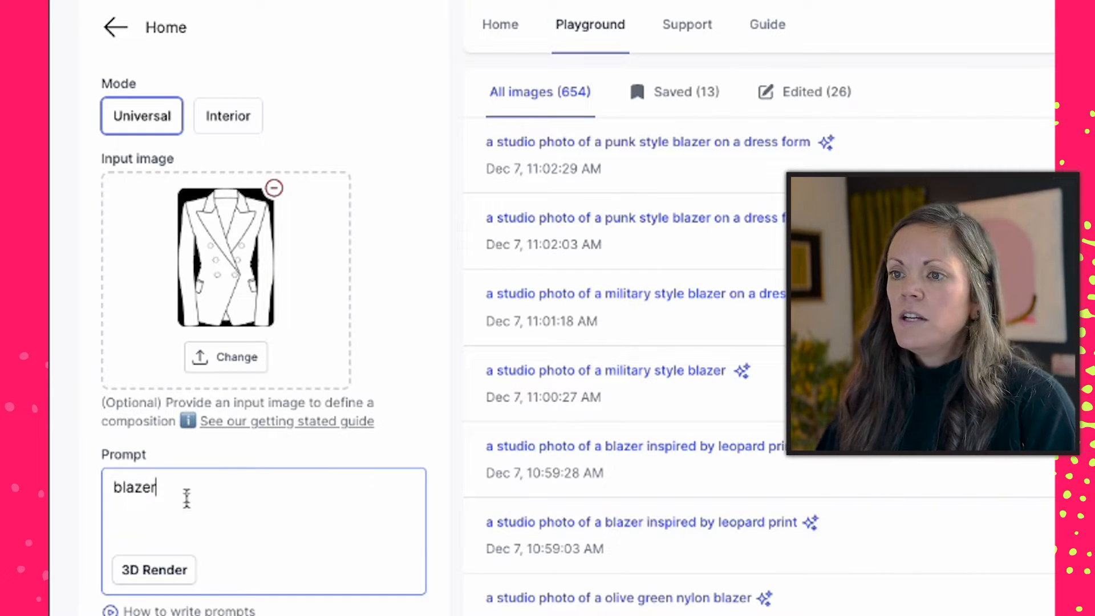
click(161, 570)
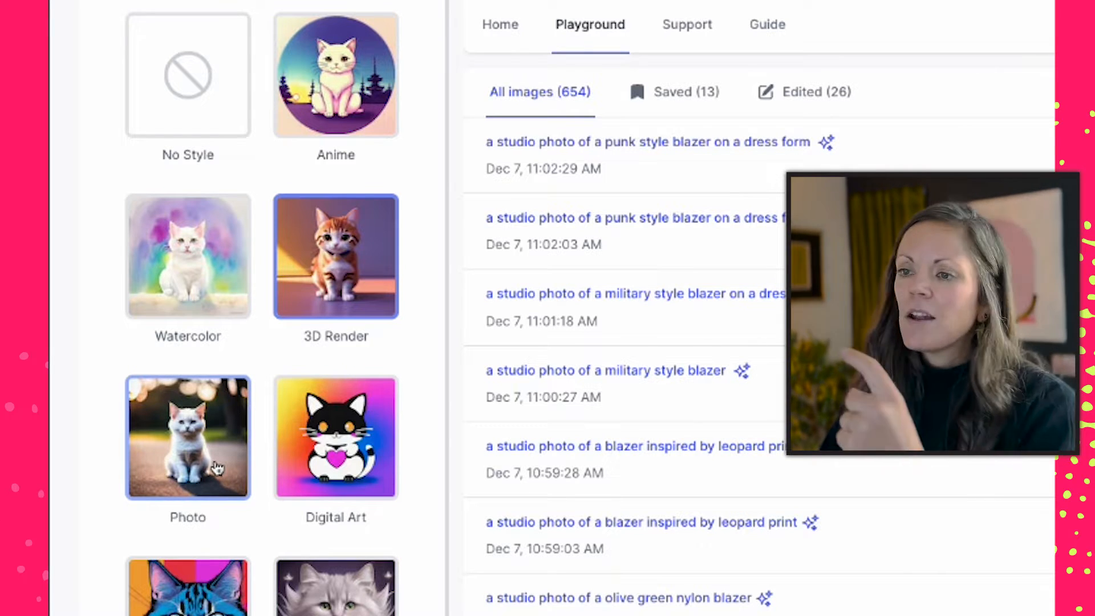
click(214, 461)
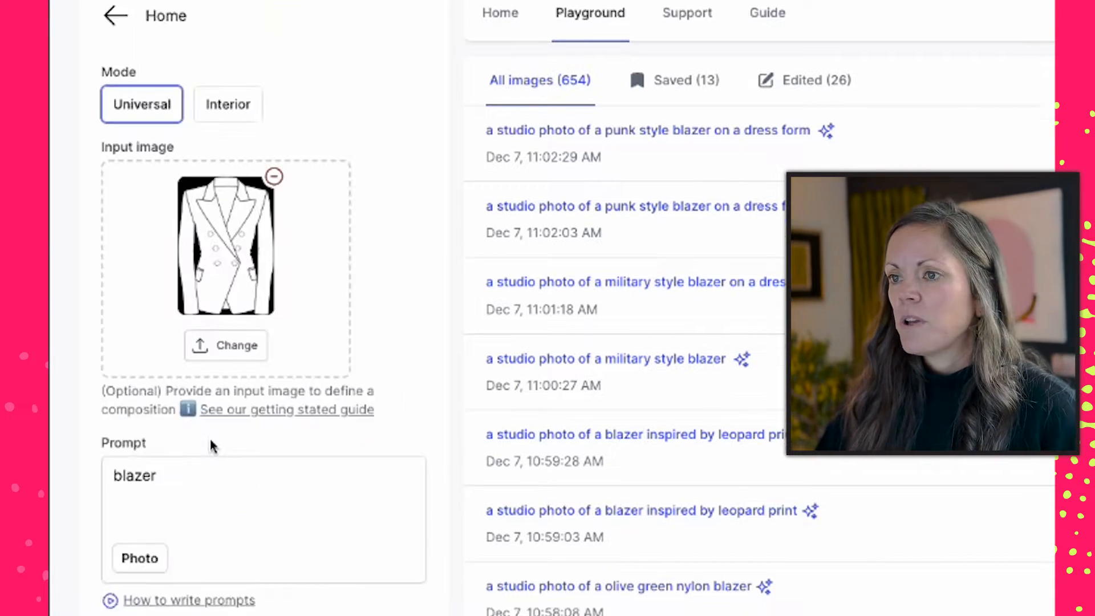
- Set the number of images to 4 and generate the blazer renderings
scroll(220, 269, down, 5)
scroll(258, 341, down, 3)
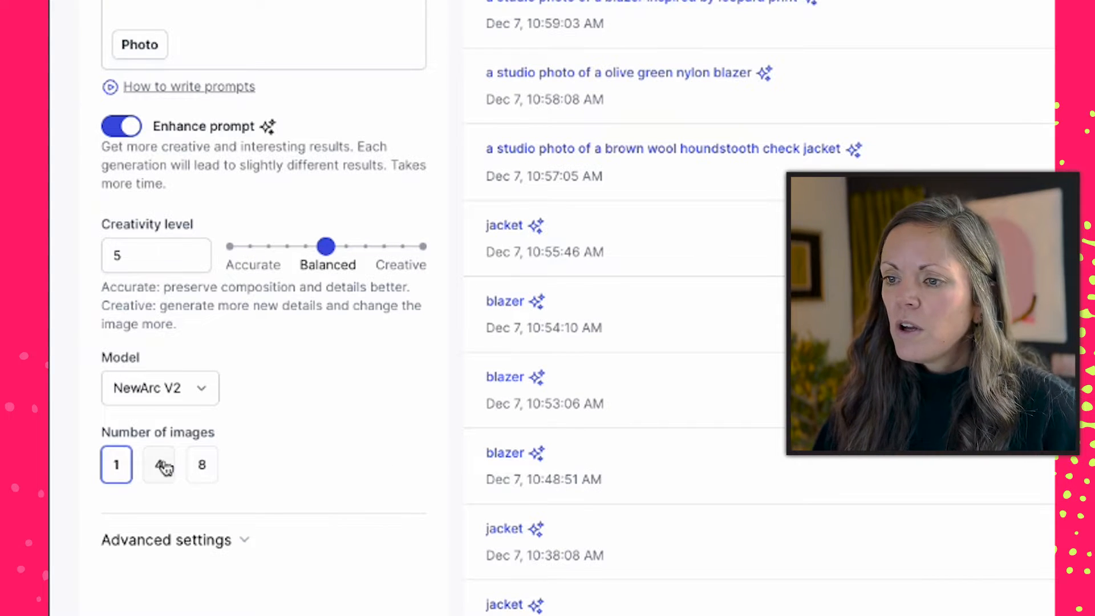
click(160, 464)
scroll(259, 450, down, 3)
scroll(342, 554, down, 1)
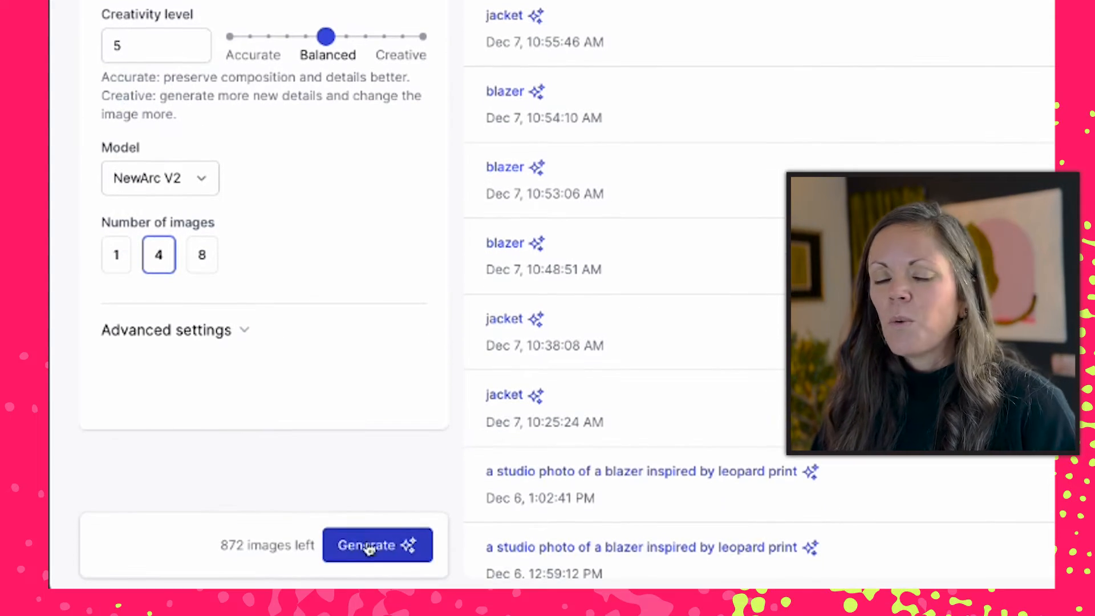
click(374, 549)
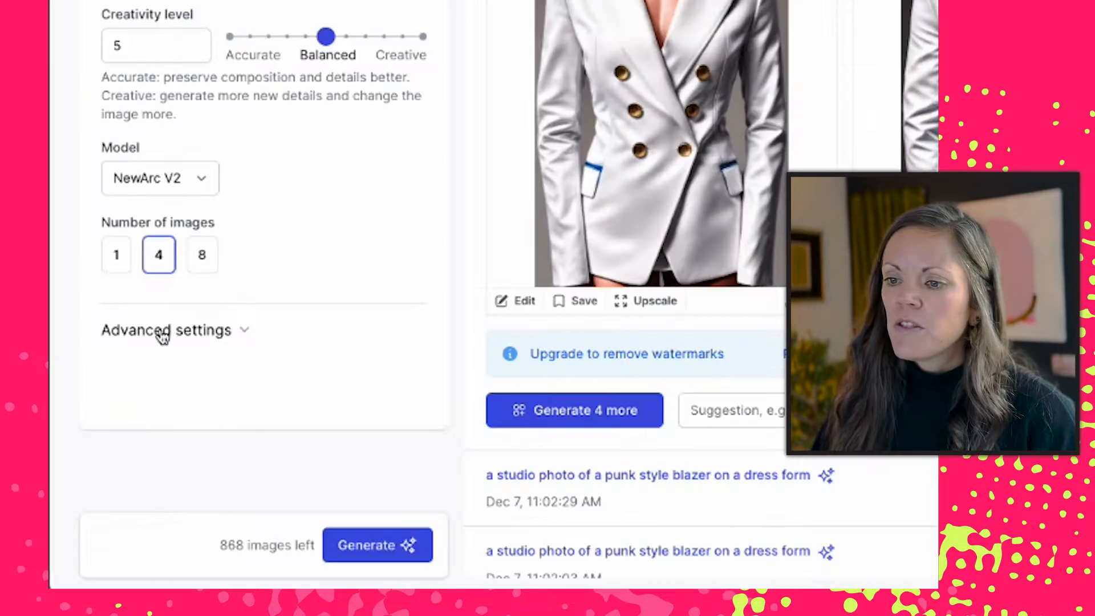
- Exclude "white, blue" with the negative prompt in the advanced settings and generate new images
click(62, 496)
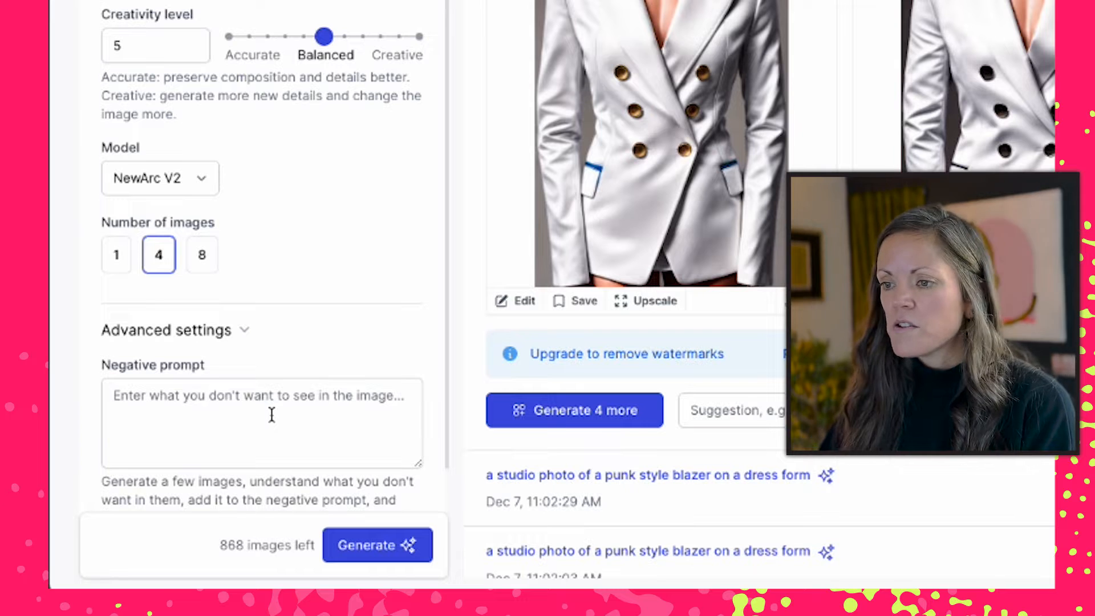
click(271, 415)
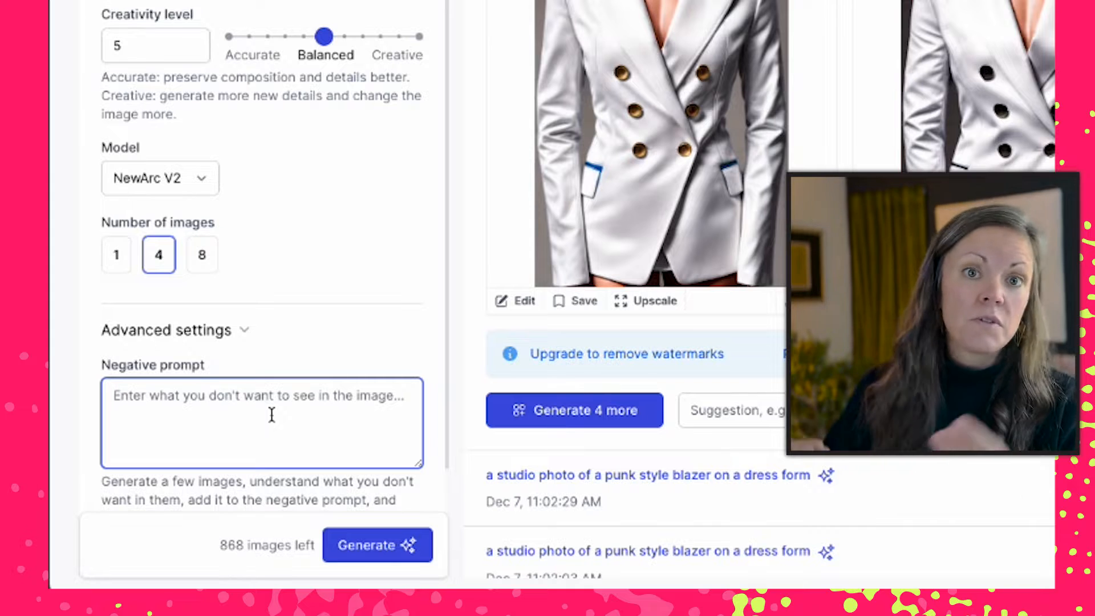
text(white, blue)
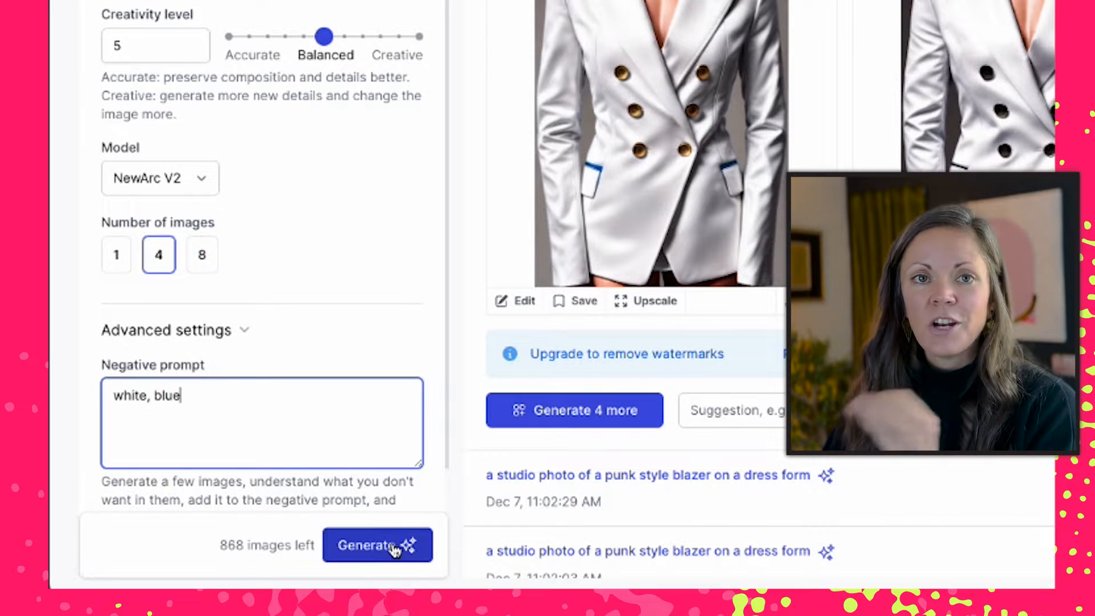
click(395, 549)
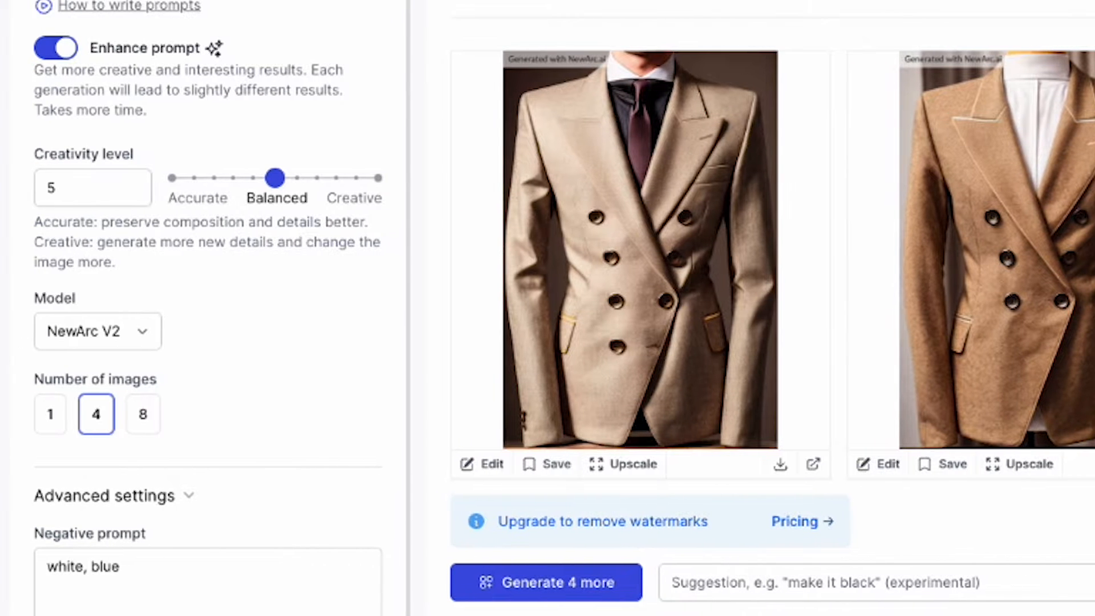
- Add "brown" to the negative prompt and generate another set of images
click(139, 575)
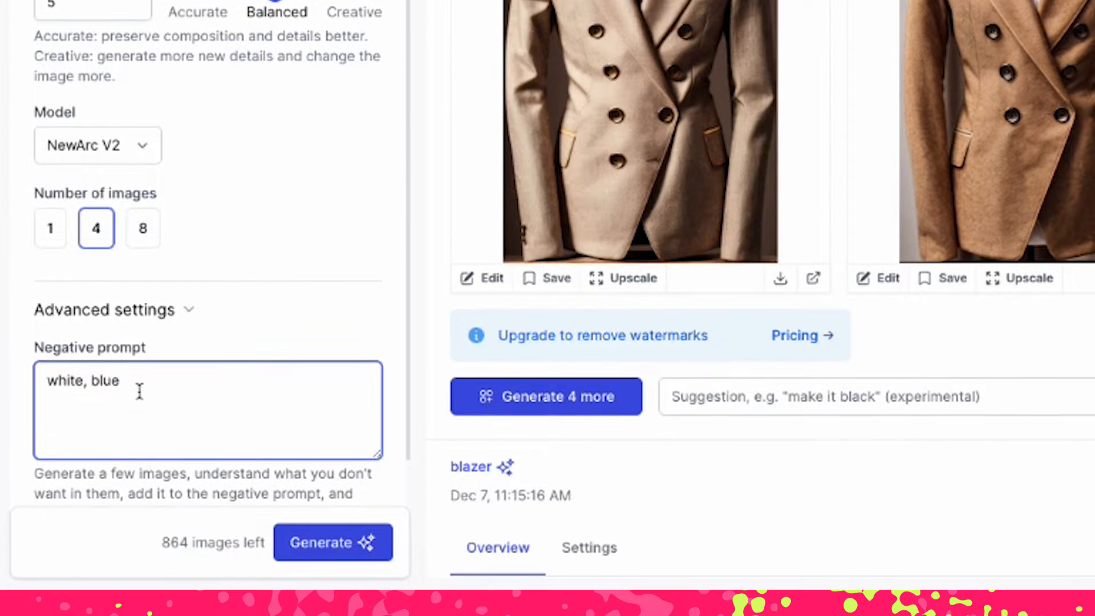
text(, brown)
click(317, 551)
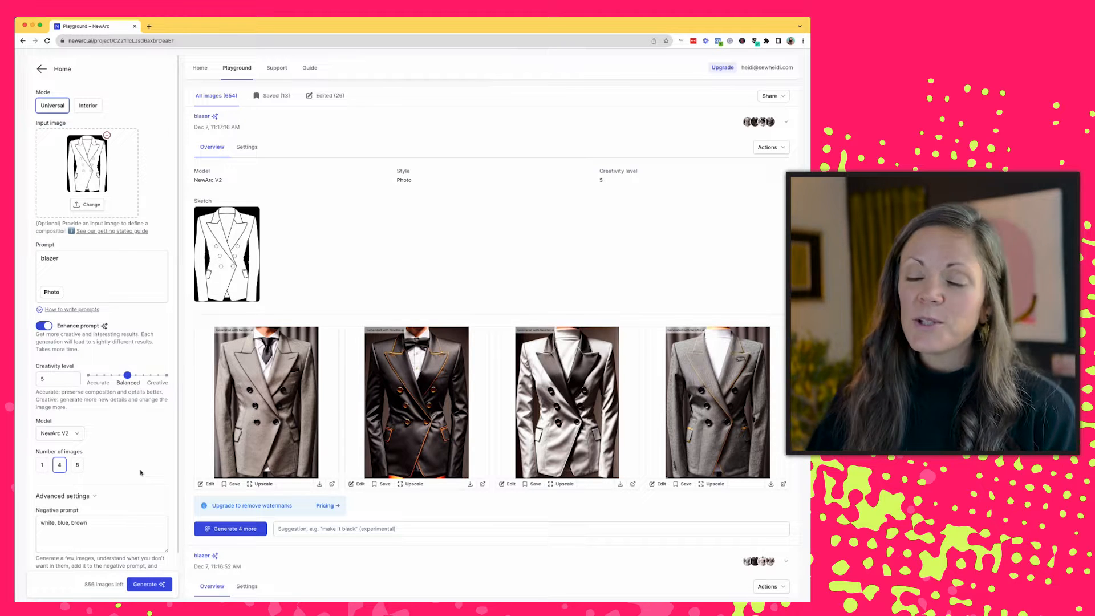
- Replace the prompt with "jacket" and generate images
click(57, 261)
double_click(57, 261)
key(BackSpace)
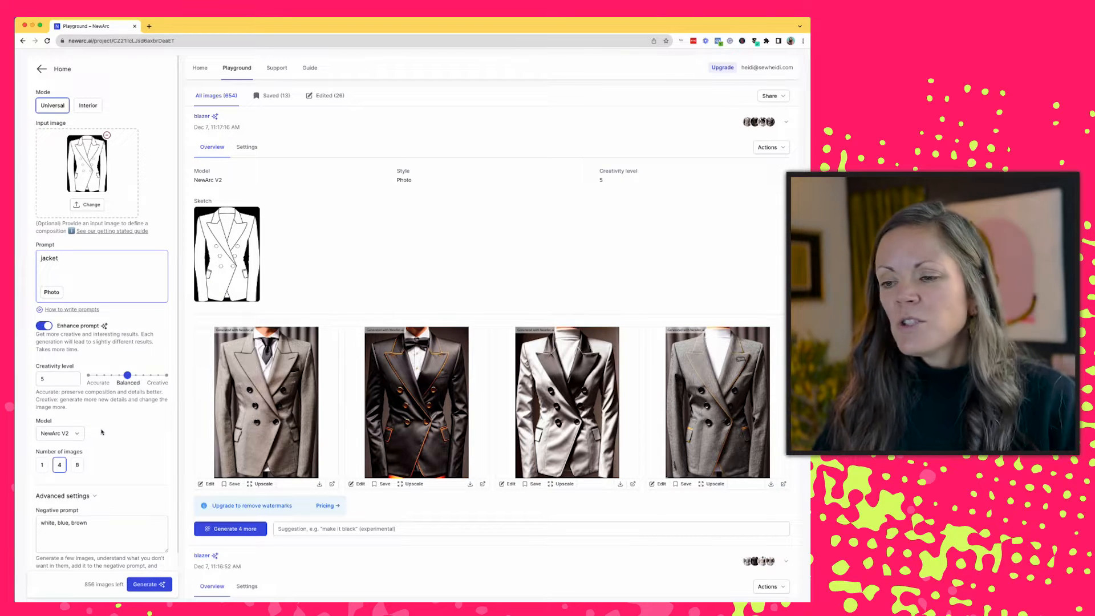
click(152, 585)
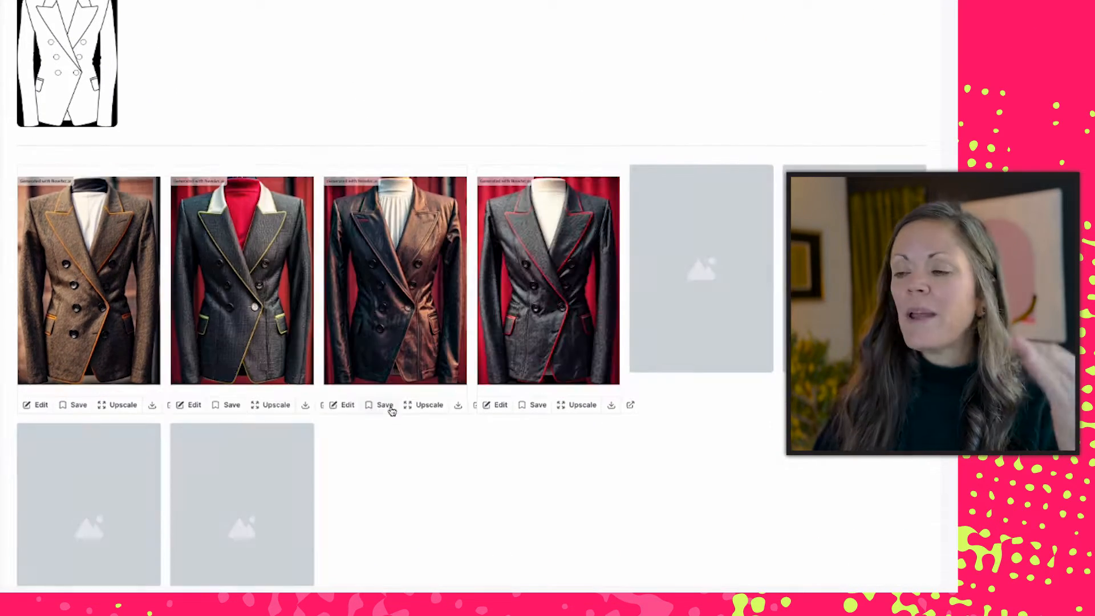
- Change the prompt to "studio photo of a nylon olive green jacket on a dress form" and generate images
scroll(392, 411, down, 2)
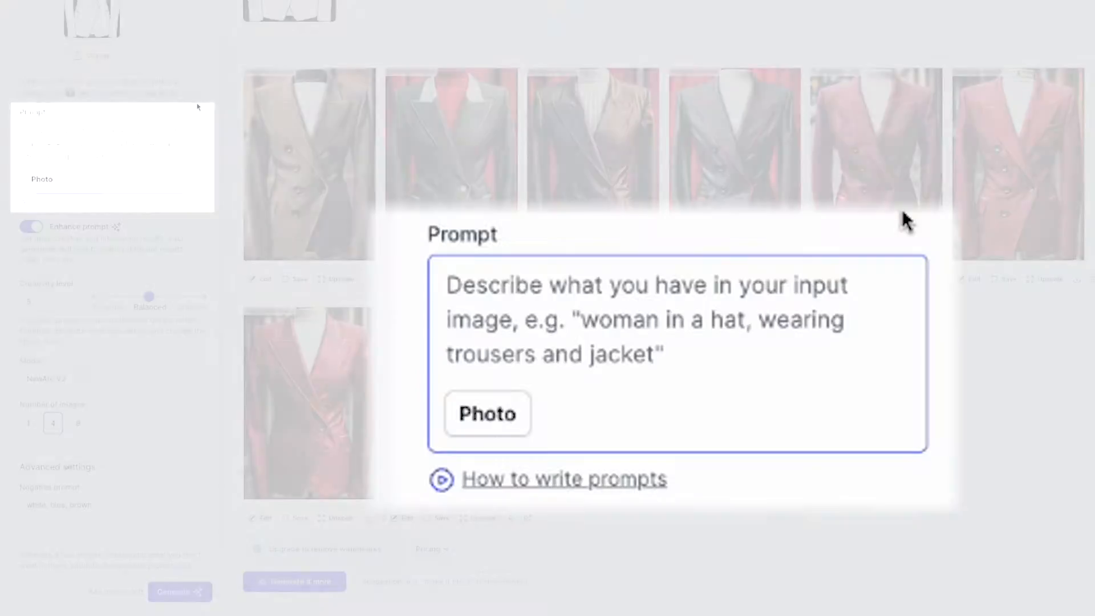
text(studio pho)
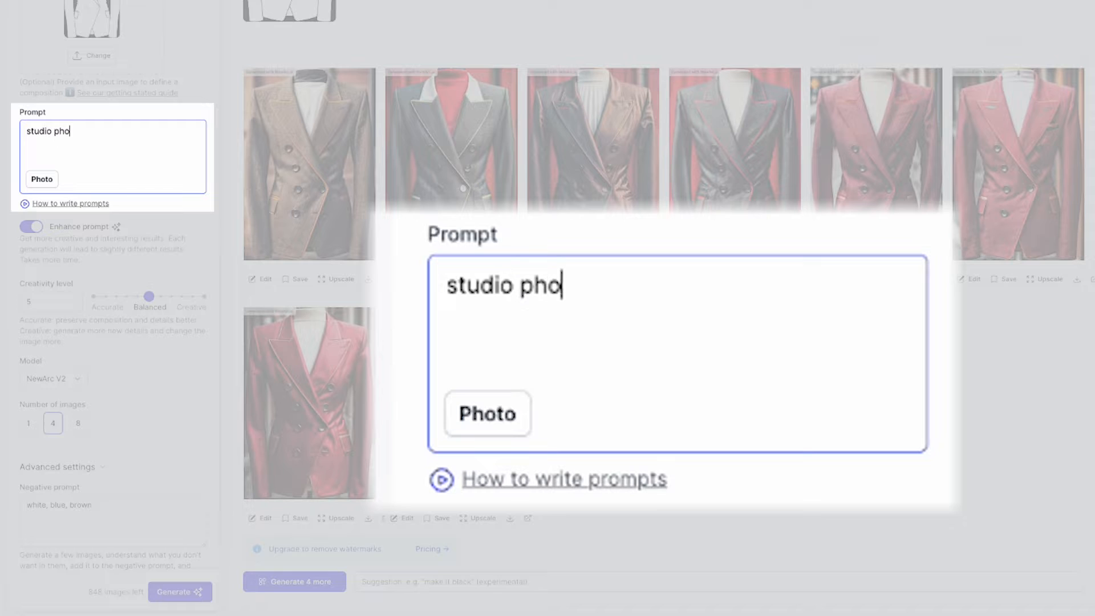
text(to of a nylo)
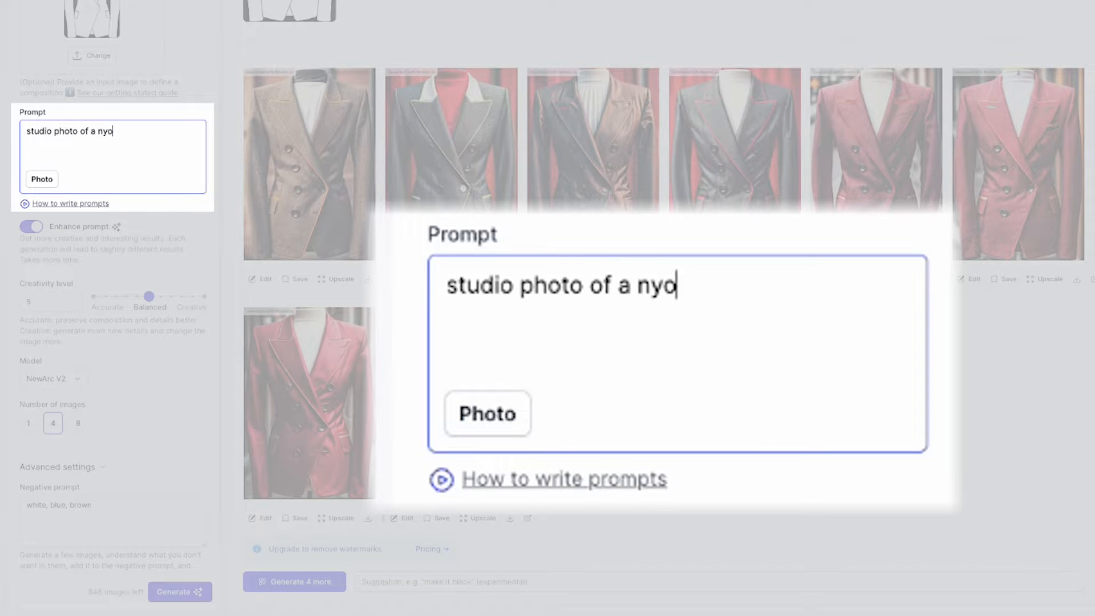
key(BackSpace)
key(BackSpace)
key(BackSpace)
text(nylong o)
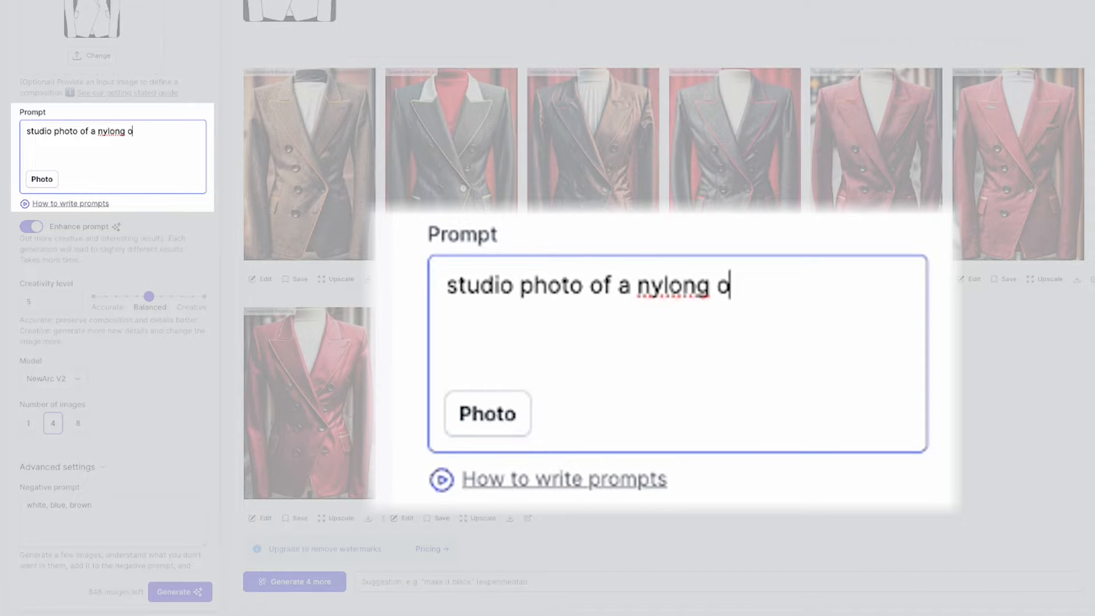
key(BackSpace)
key(BackSpace)
key(BackSpace)
text(olive gree)
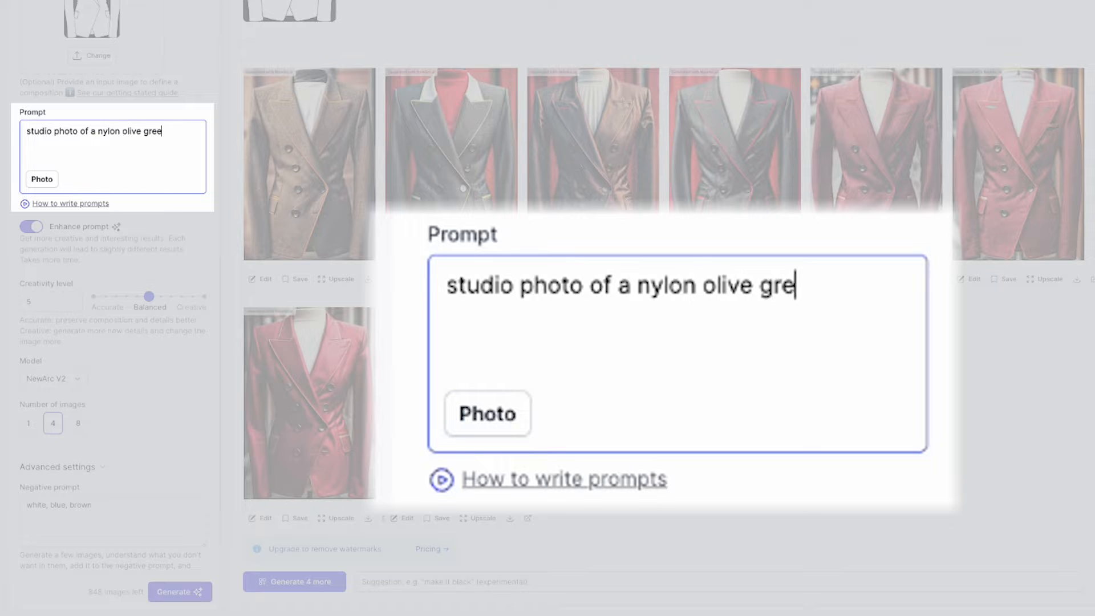
text(n jacket on a dress form)
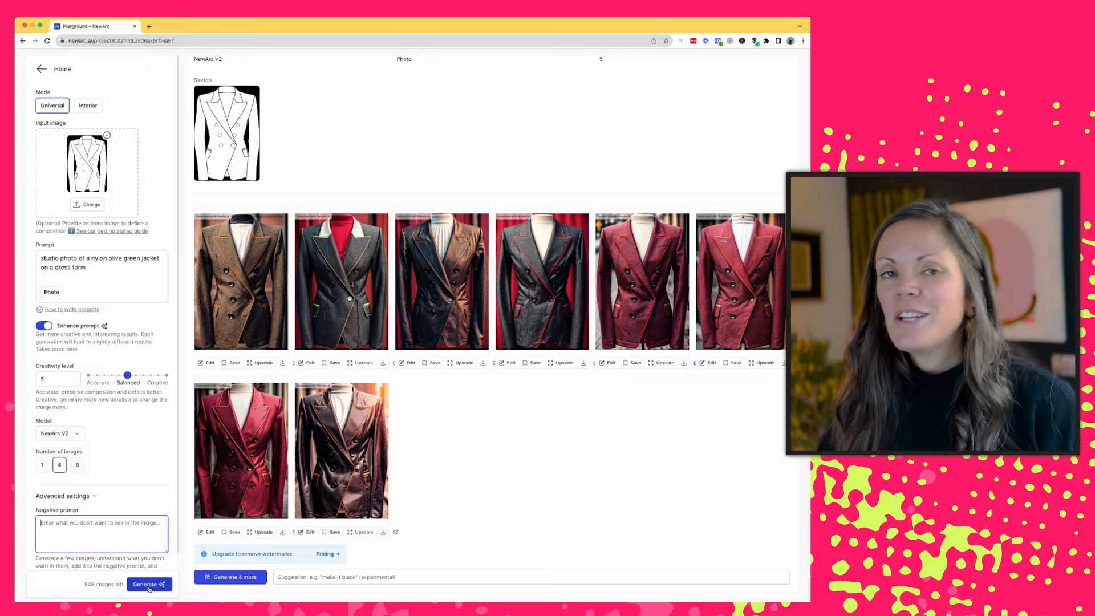
click(150, 585)
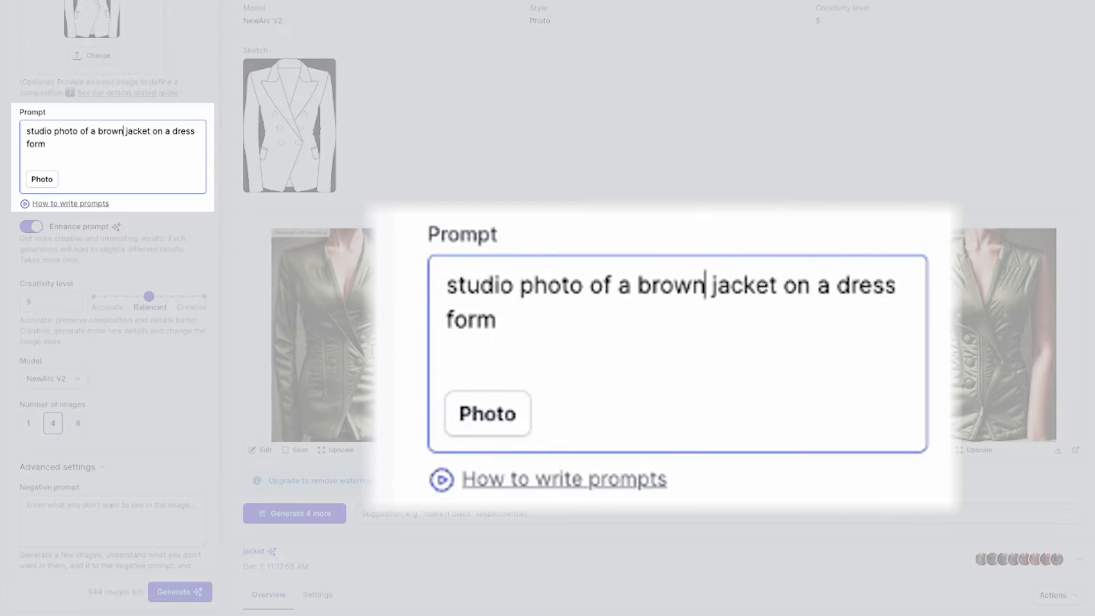
- Reword the prompt as "studio photo of a brown wool houndstooth check jacket on a dress form"
text(wool hjounds)
key(BackSpace)
key(BackSpace)
key(BackSpace)
key(BackSpace)
key(BackSpace)
key(BackSpace)
text(oundstooth check jacket on a dress form)
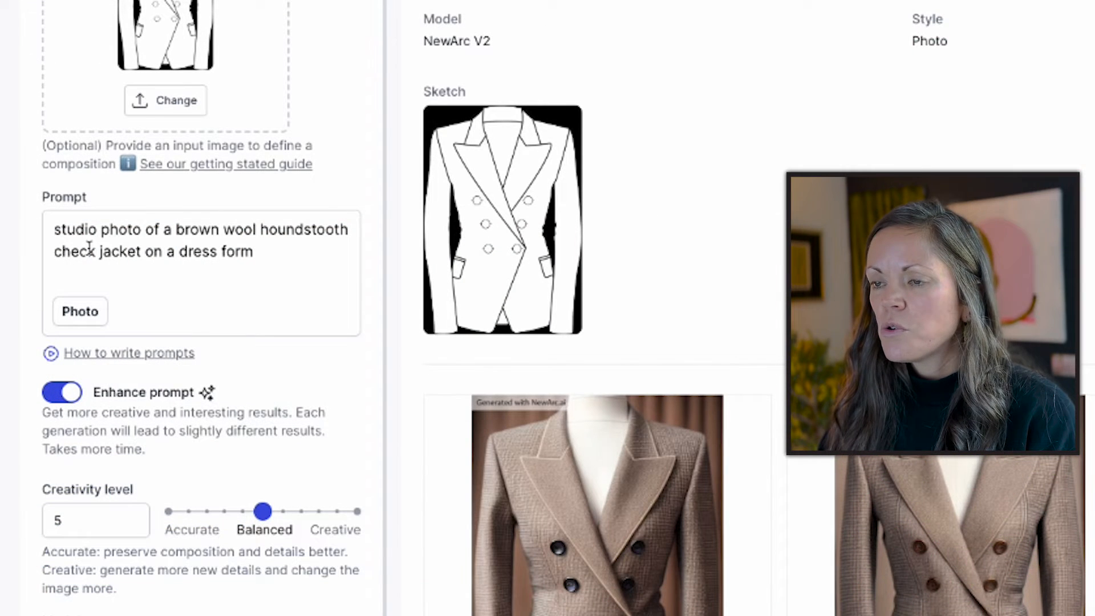
- Replace the brown wool houndstooth check wording in the prompt with a punk style description of the jacket
click(89, 247)
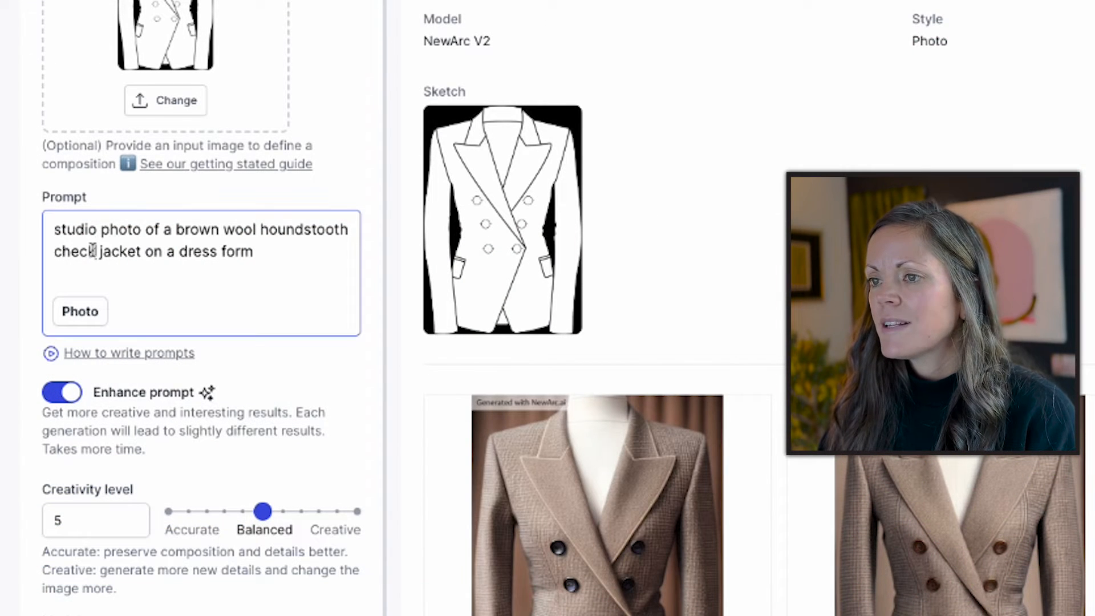
drag(90, 247, 170, 236)
key(BackSpace)
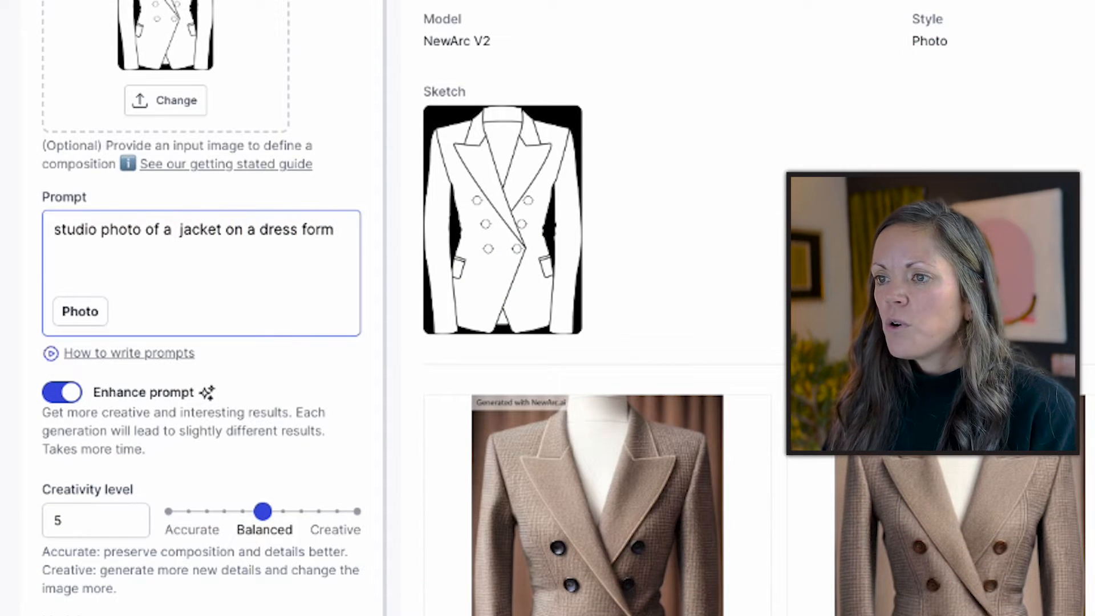
text(punk rock sin)
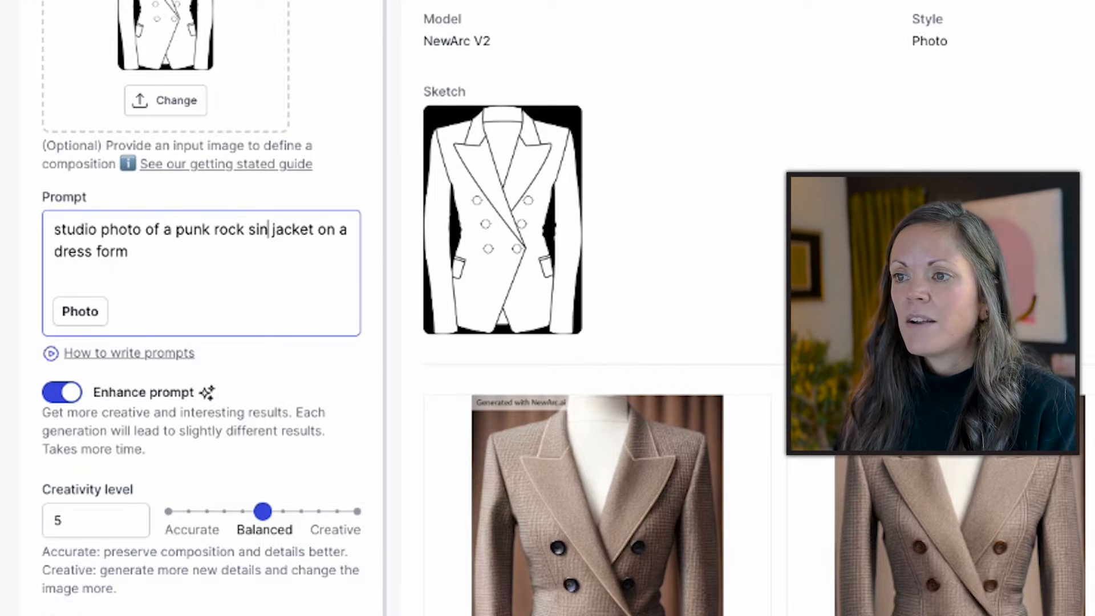
text(sp)
key(BackSpace)
key(BackSpace)
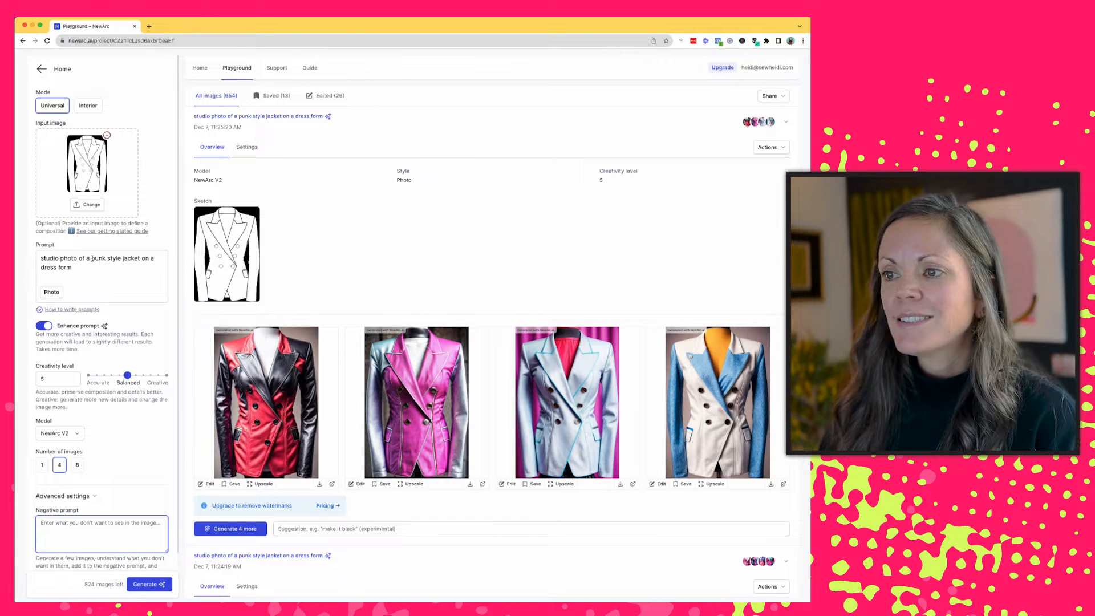
- Reword the prompt as "studio photo of a jacket inspired by leopard print on a dress form" and generate images
drag(92, 259, 98, 259)
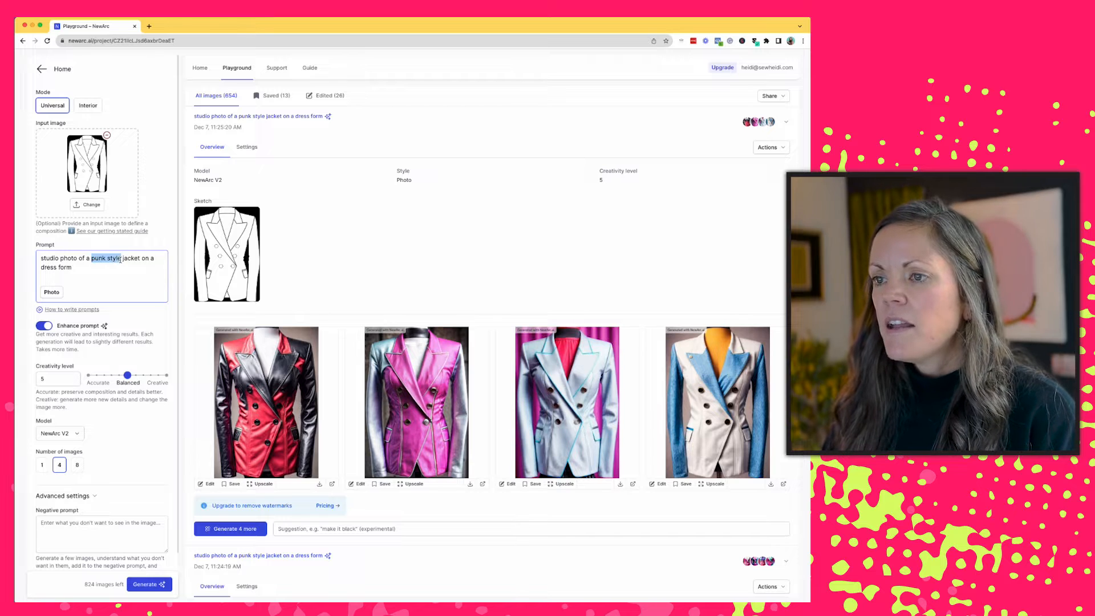
key(BackSpace)
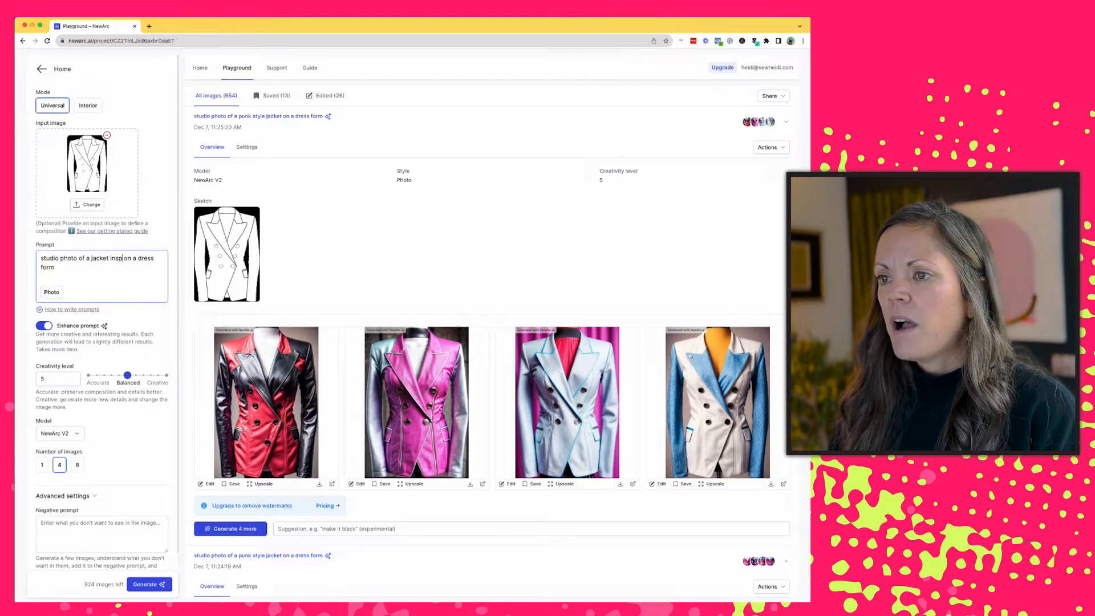
key(BackSpace)
key(BackSpace)
key(BackSpace)
key(BackSpace)
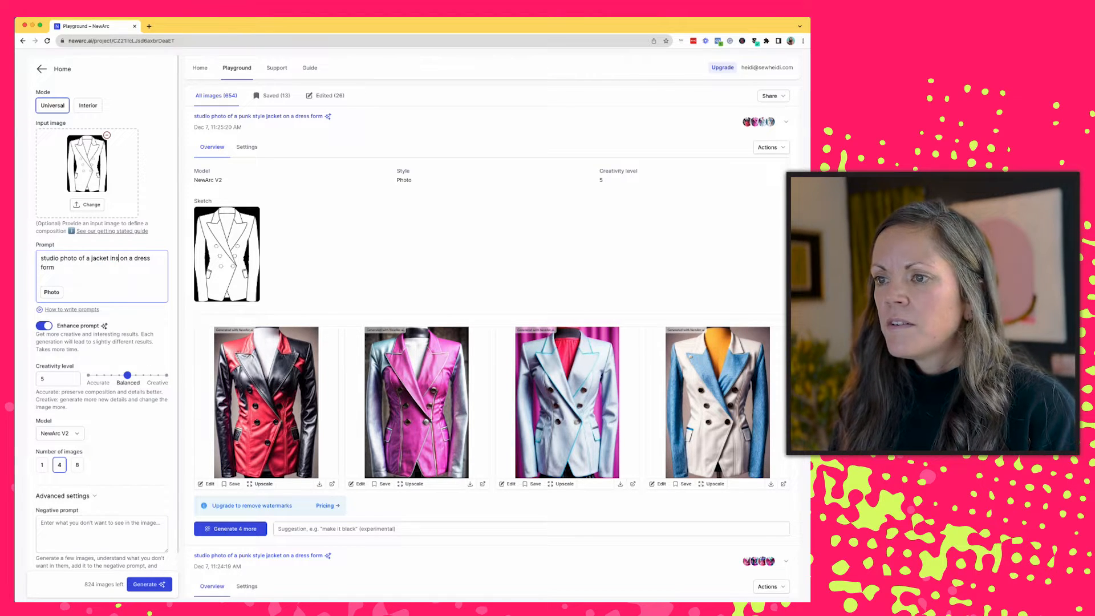
text(pired by leo)
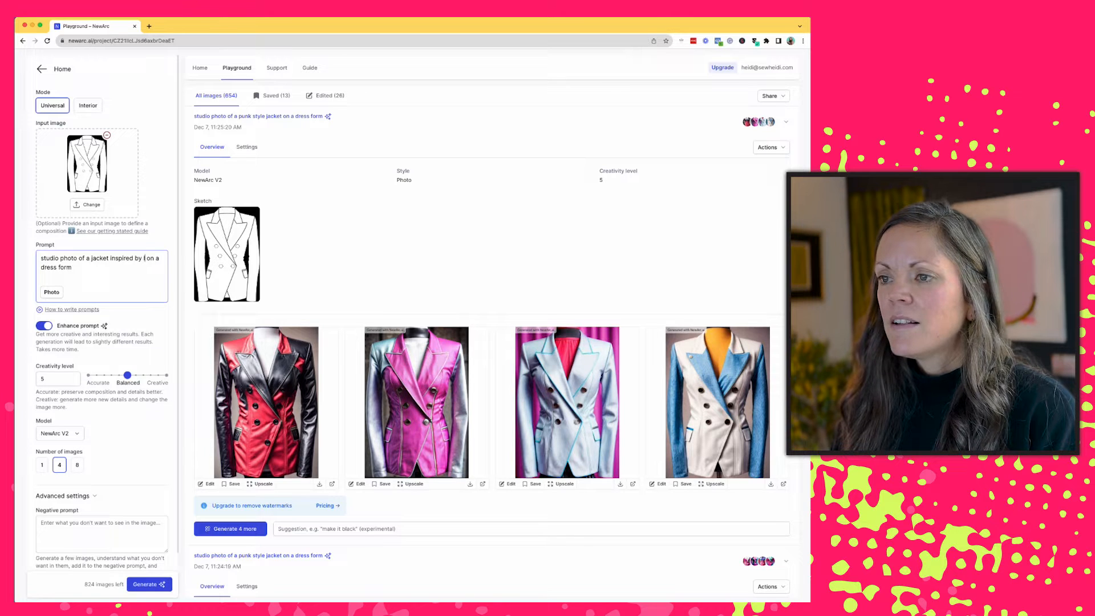
text(nardo da vinci)
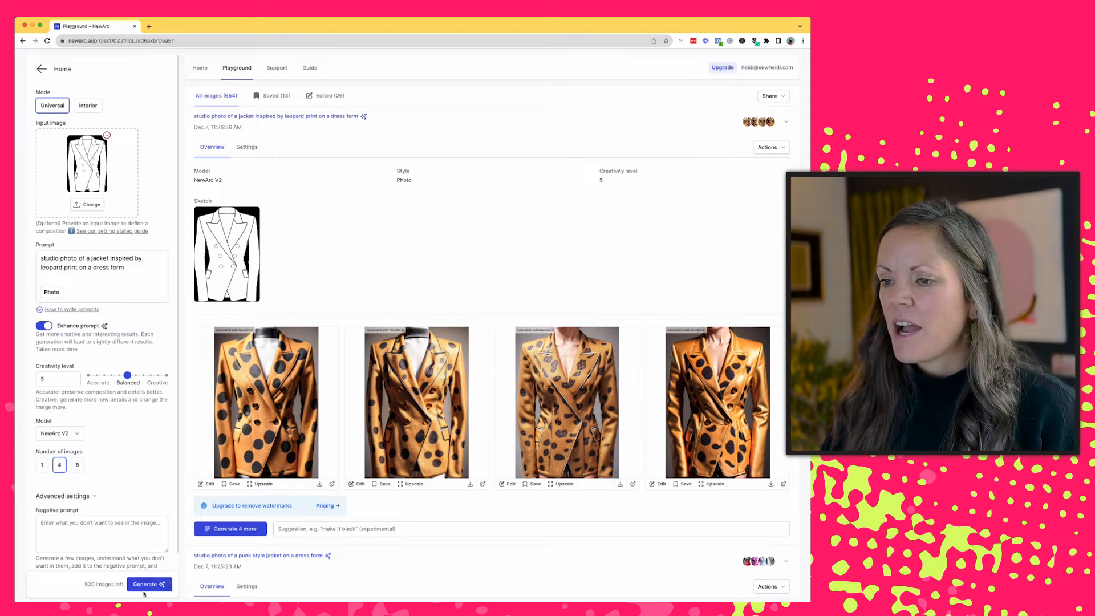
click(148, 588)
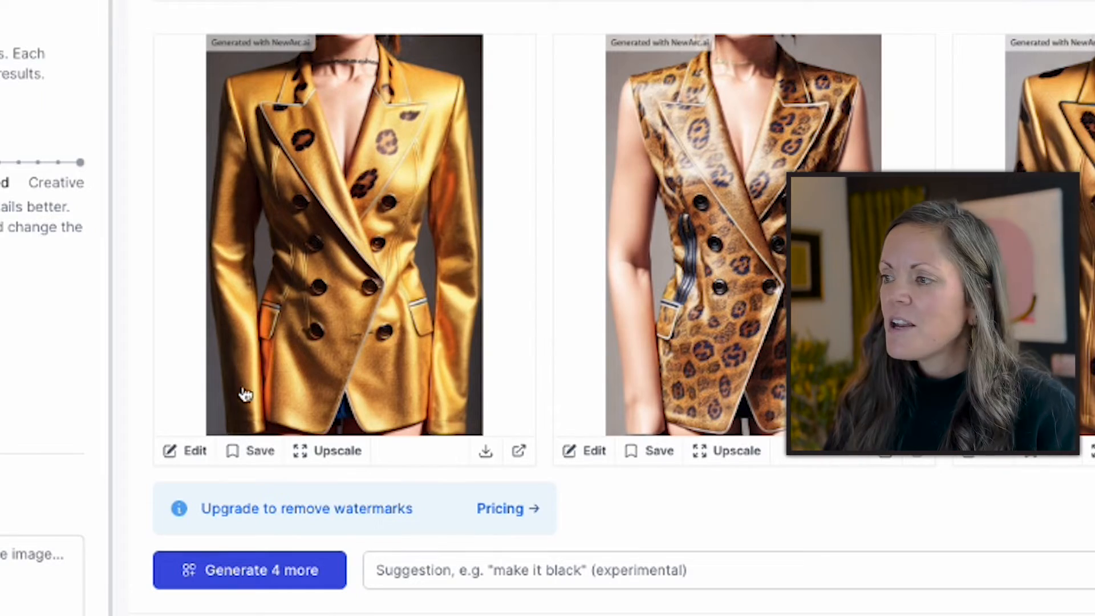
- Open the first gold leopard print jacket image for editing and paint a mask over both sleeves
click(179, 453)
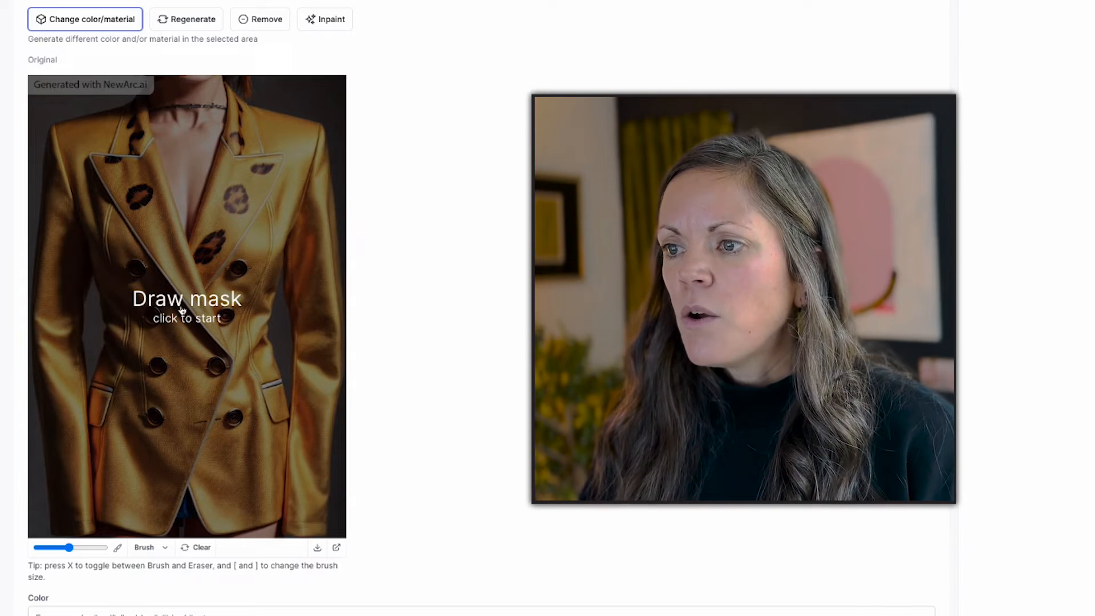
click(181, 310)
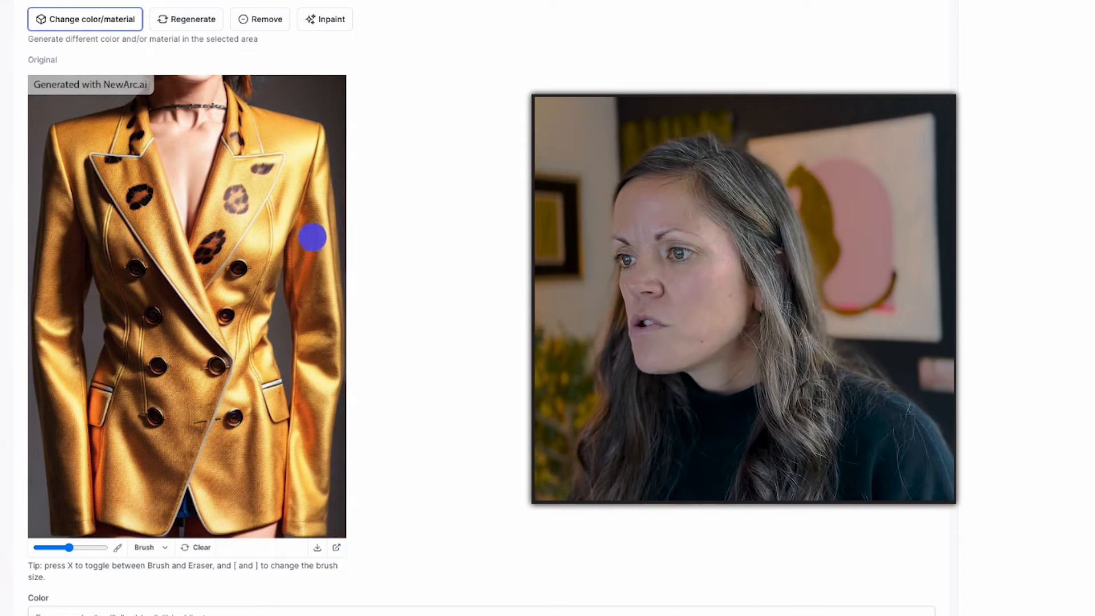
drag(310, 227, 304, 239)
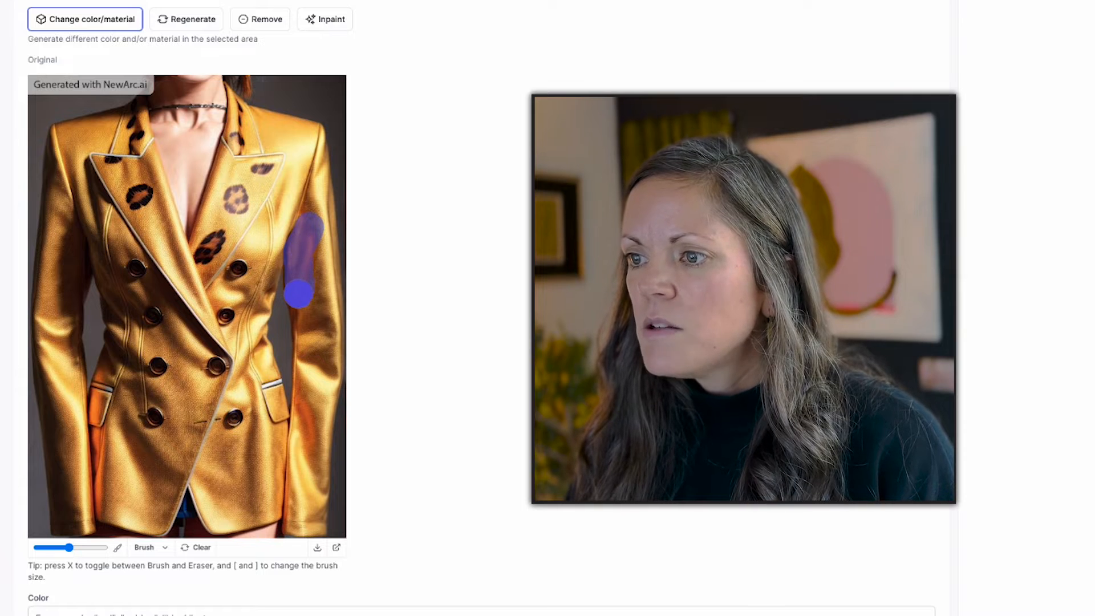
mouse_move(297, 276)
mouse_down()
mouse_move(303, 416)
mouse_move(294, 530)
mouse_move(332, 525)
mouse_move(339, 135)
mouse_up()
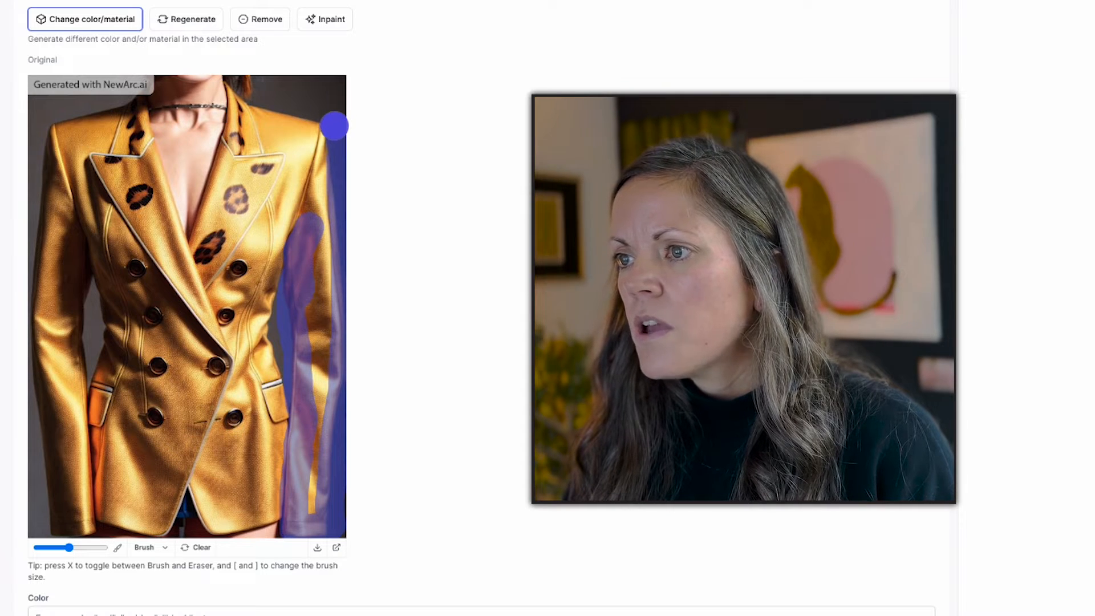
drag(332, 144, 312, 202)
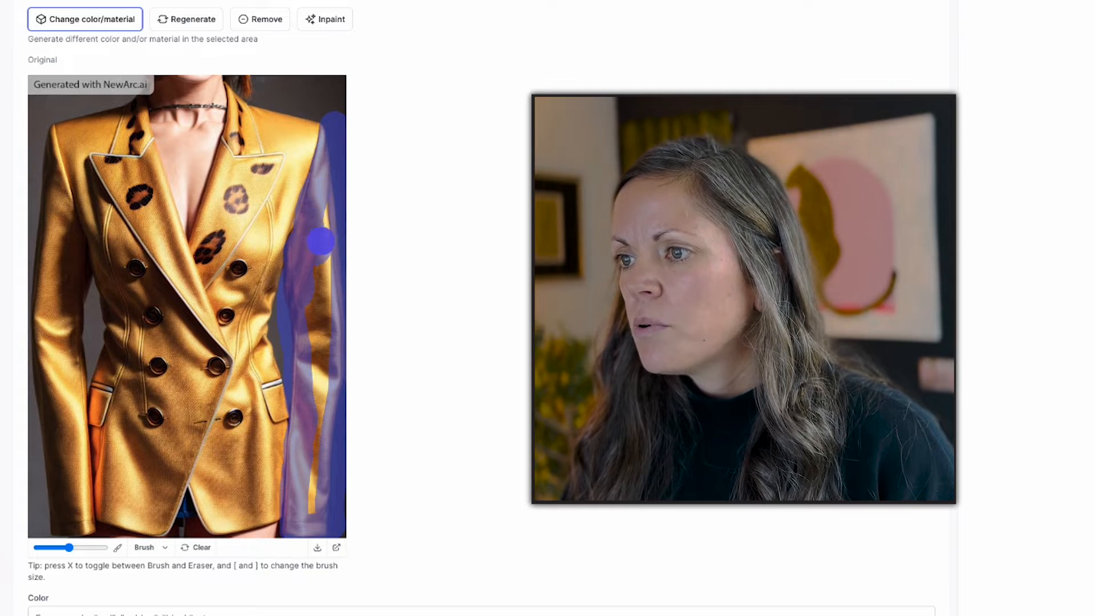
mouse_move(321, 241)
mouse_down()
mouse_move(329, 202)
mouse_move(329, 442)
mouse_move(313, 502)
mouse_move(314, 302)
mouse_up()
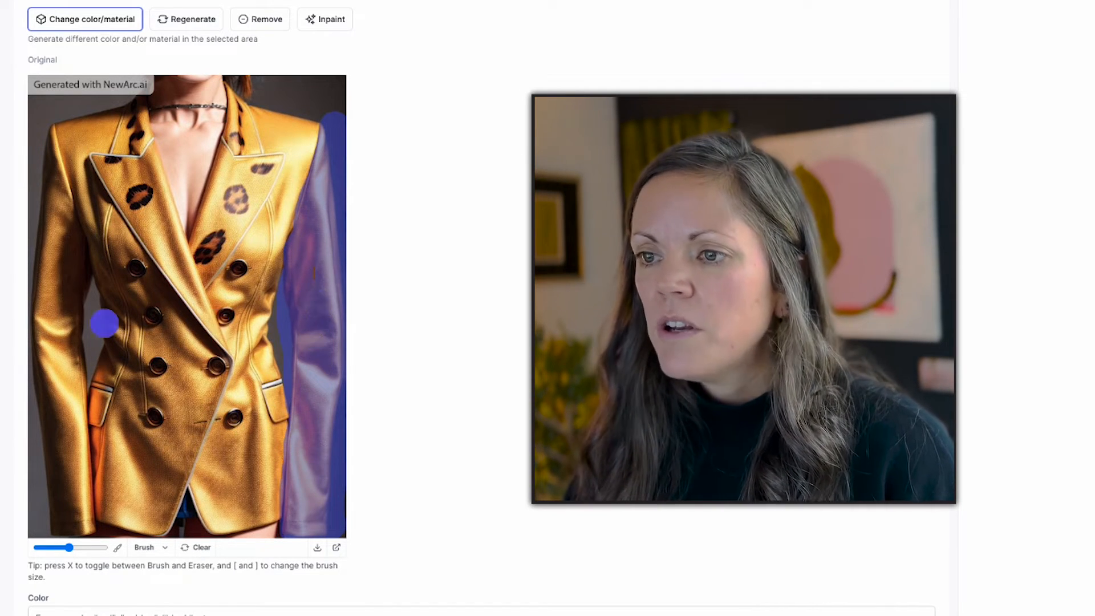
mouse_move(50, 260)
mouse_down()
mouse_move(47, 290)
mouse_move(43, 138)
mouse_move(74, 260)
mouse_move(77, 353)
mouse_move(34, 360)
mouse_move(80, 515)
mouse_up()
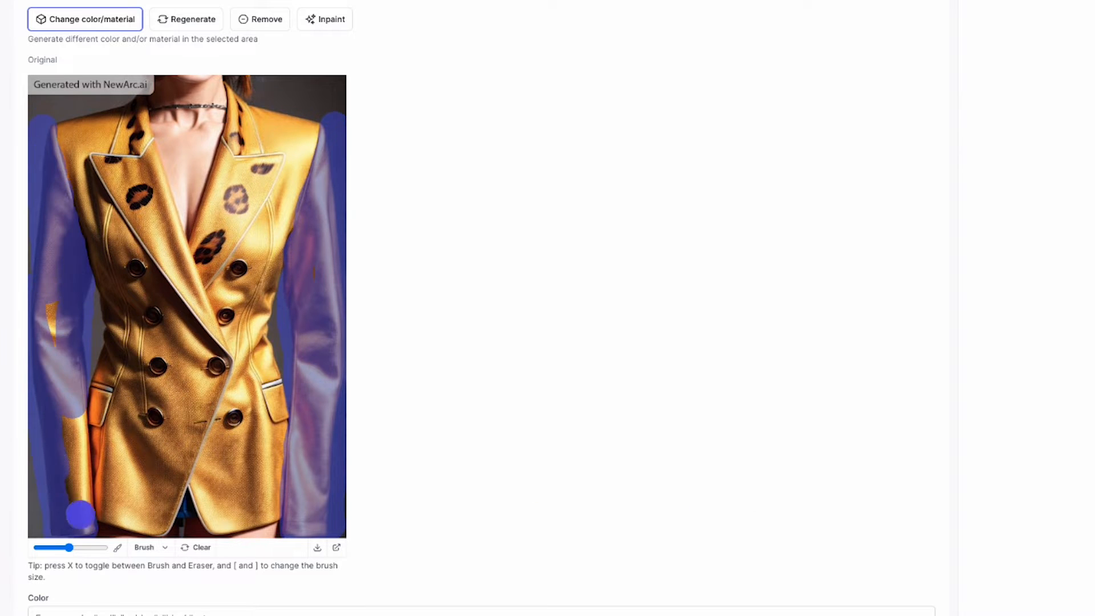
scroll(418, 328, down, 2)
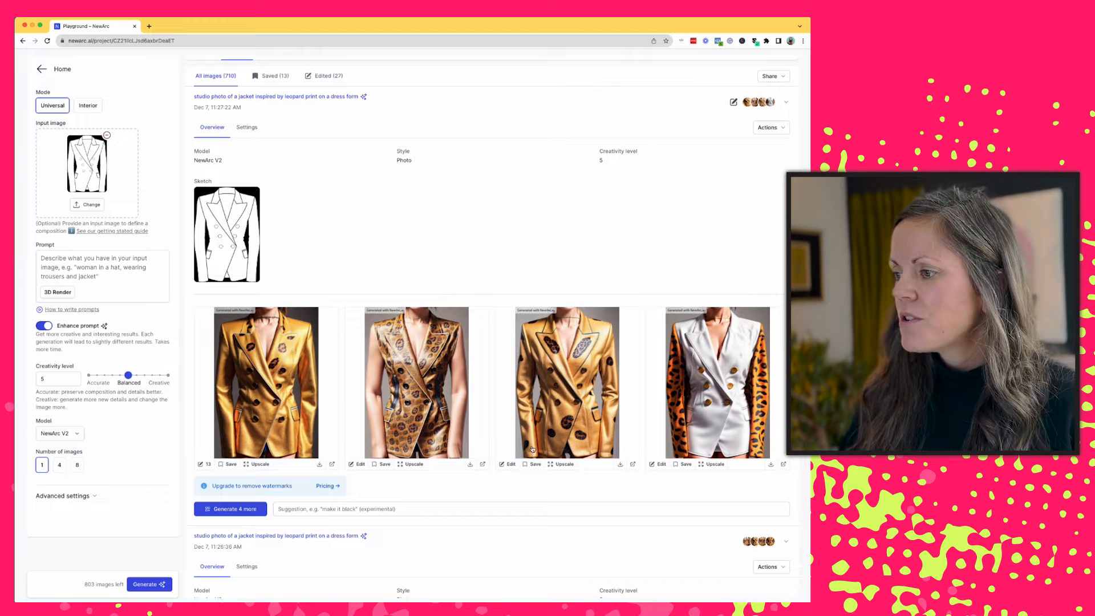
- Open the third gold jacket image for editing and mask the leopard spots on the lower front of the jacket
click(508, 464)
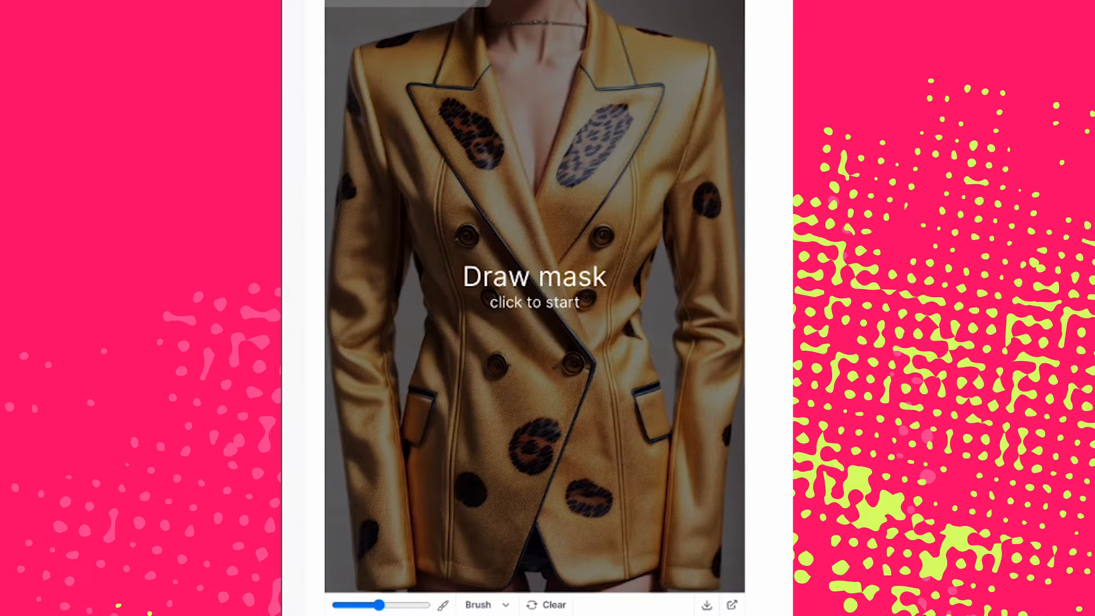
click(541, 293)
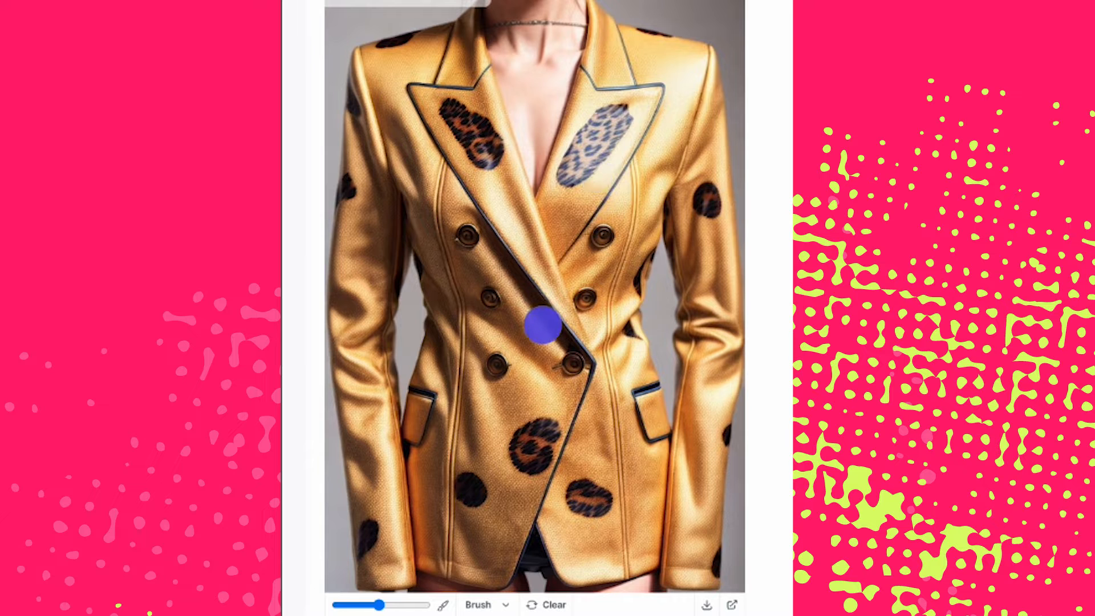
mouse_move(537, 434)
mouse_down()
mouse_move(521, 441)
mouse_move(523, 456)
mouse_move(545, 440)
mouse_move(535, 436)
mouse_up()
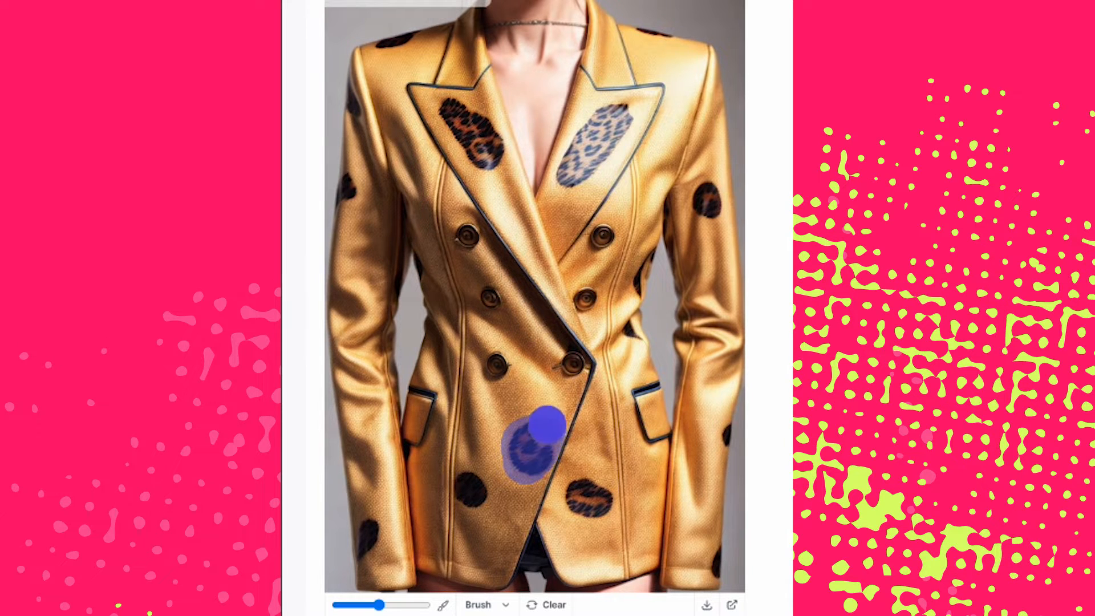
click(472, 491)
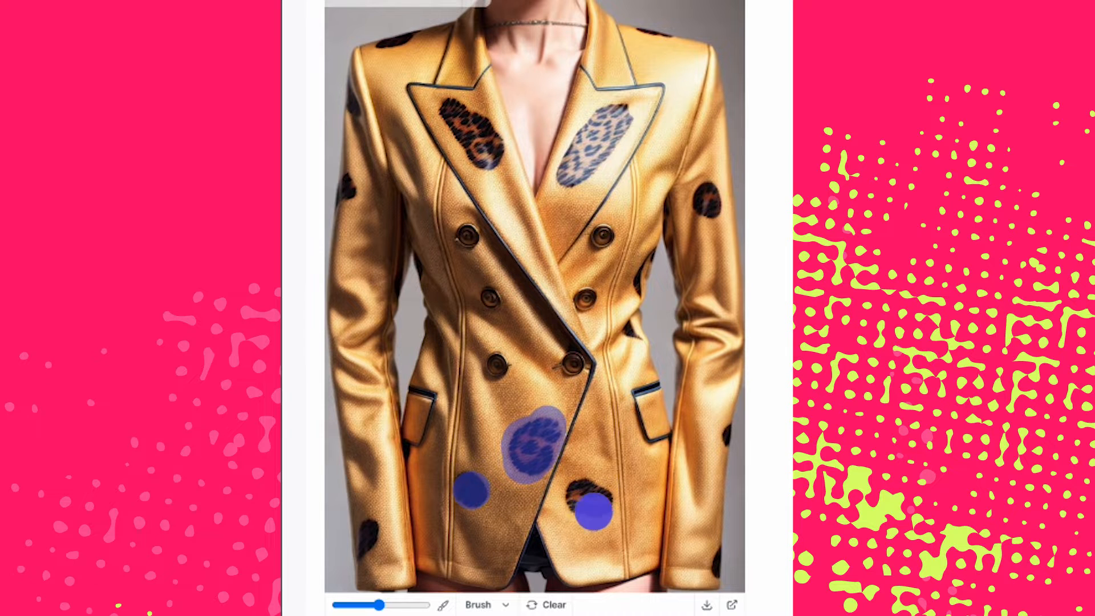
drag(594, 504, 585, 494)
- Reduce the brush size and mask the remaining leopard spots on the sleeves and shoulders, leaving the lapel spots unmasked
drag(380, 605, 352, 605)
drag(374, 526, 366, 558)
drag(354, 178, 344, 210)
drag(350, 90, 357, 116)
drag(377, 47, 426, 35)
drag(717, 192, 703, 194)
drag(637, 33, 671, 41)
drag(725, 419, 723, 446)
drag(717, 548, 717, 575)
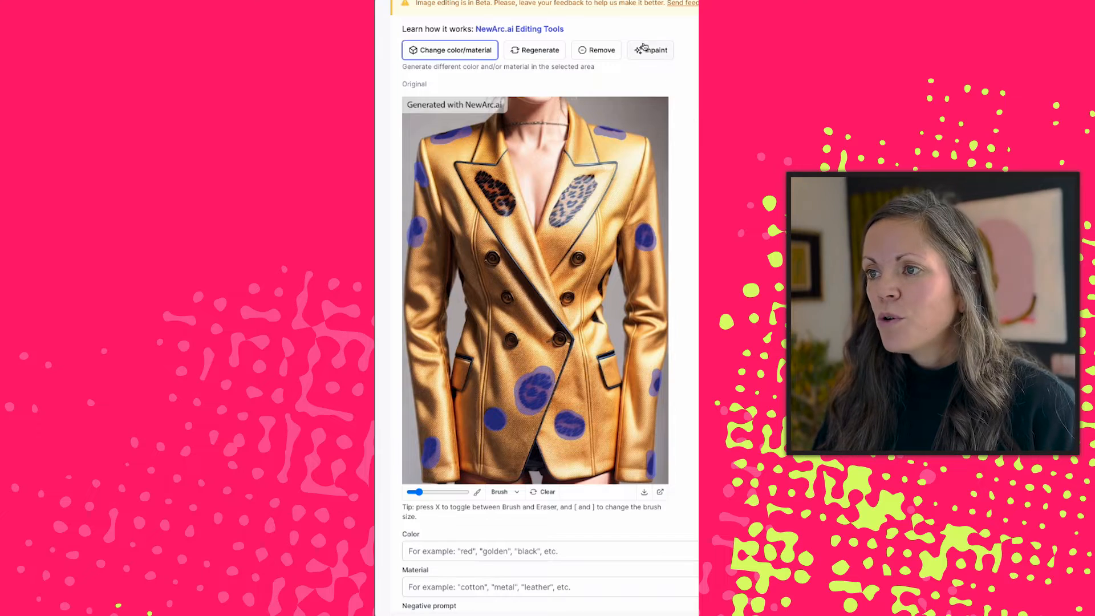
- Use Remove on the masked spots, and mask the leftover marks near the hem and cuff to remove them too
click(615, 52)
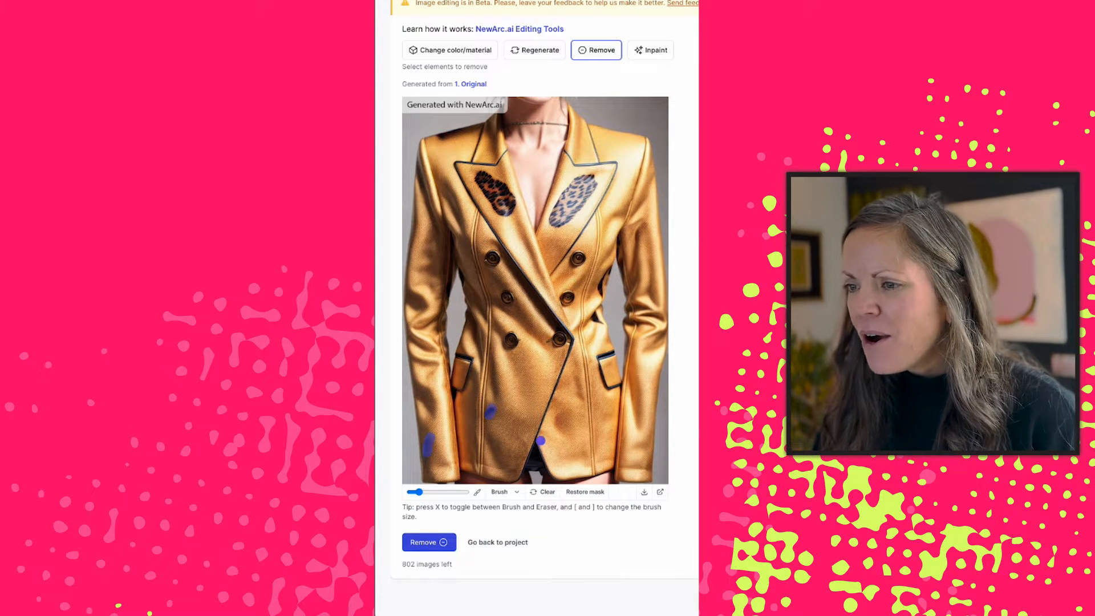
drag(563, 412, 557, 433)
click(435, 543)
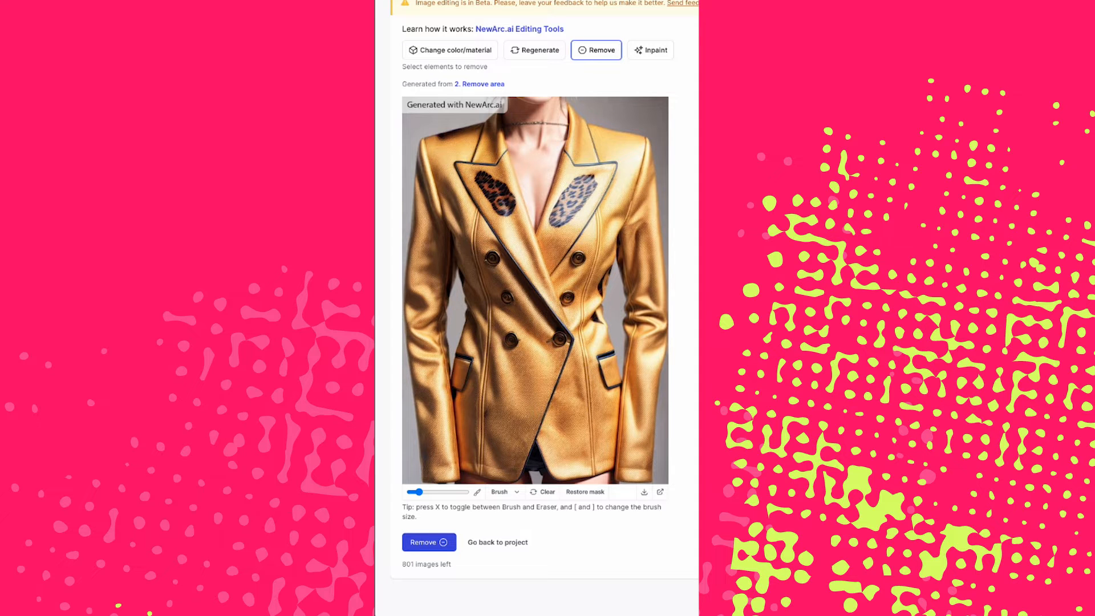
- Mask the model's neck and chest between the lapels, adjusting the brush size to reach the edges
key(bracketright)
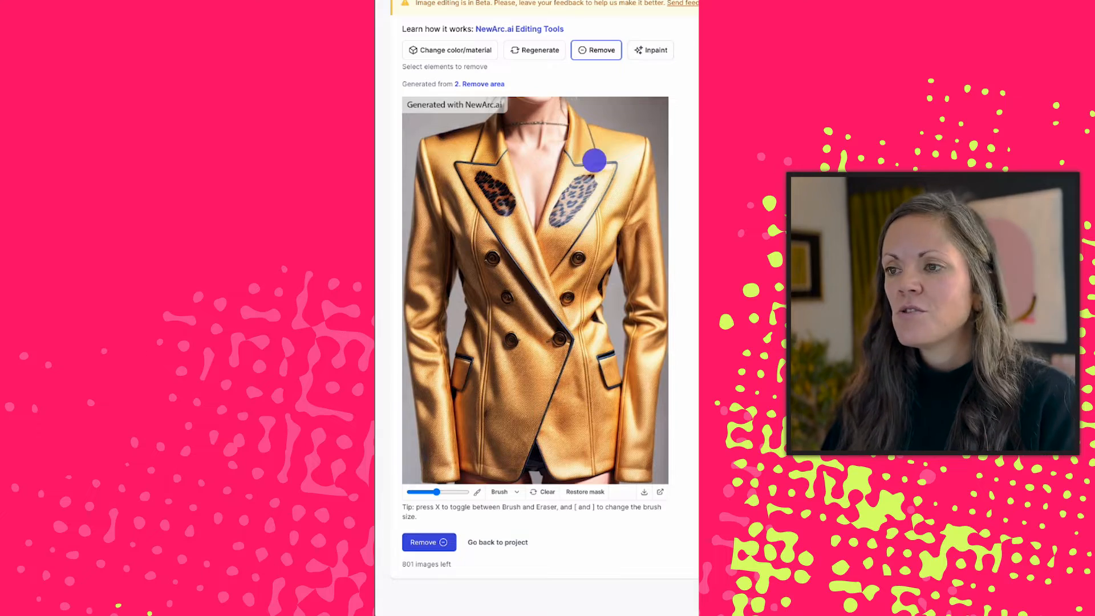
mouse_move(537, 154)
mouse_down()
mouse_move(517, 139)
mouse_move(518, 93)
mouse_move(556, 126)
mouse_move(531, 170)
mouse_up()
key(bracketleft)
key(bracketleft)
key(bracketleft)
key(bracketleft)
key(bracketleft)
key(bracketleft)
key(bracketleft)
drag(535, 215, 534, 230)
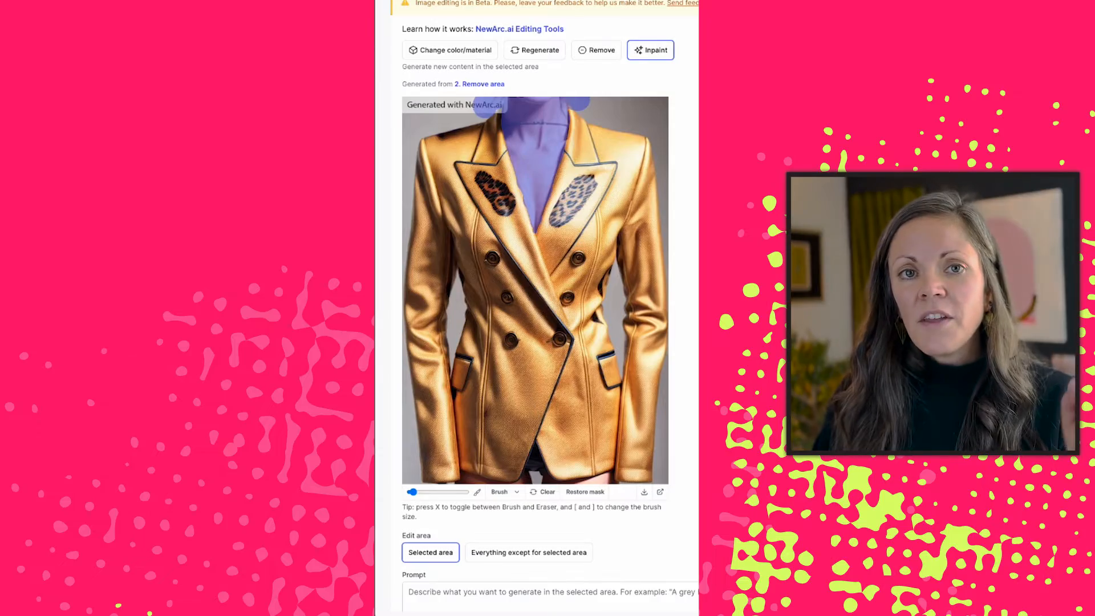
- Inpaint the selected area with the prompt "a jacket on a dress form" and the negative prompt "model, body, human"
scroll(551, 441, down, 3)
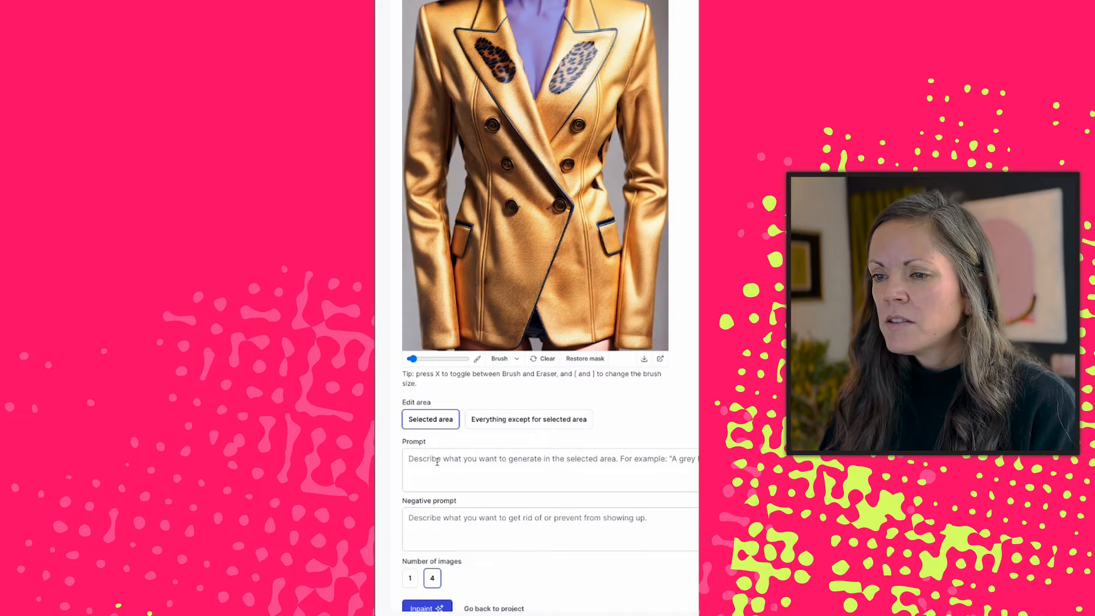
click(429, 465)
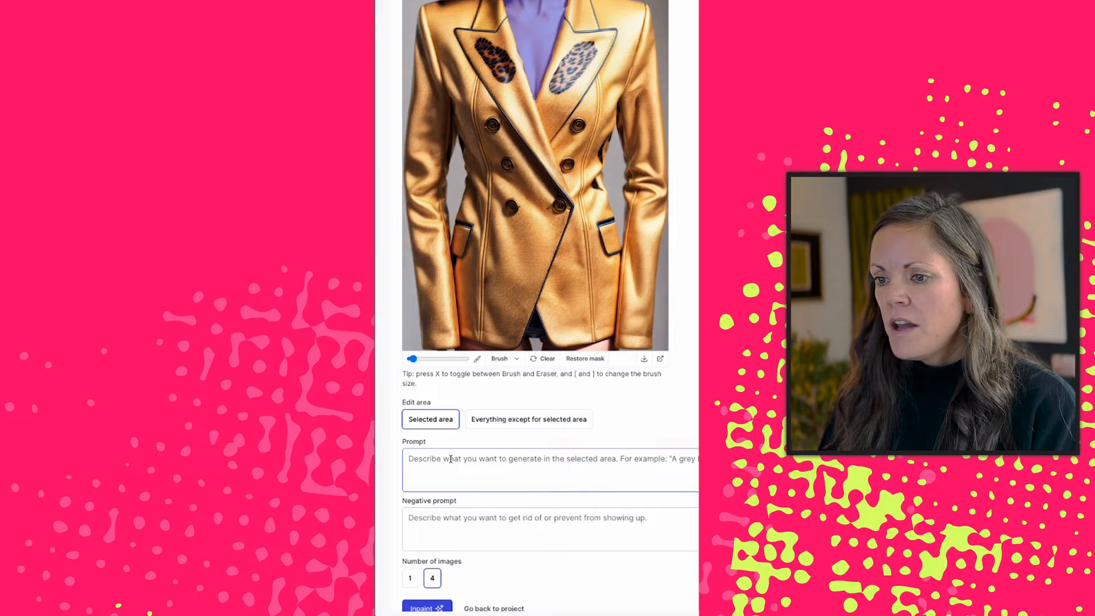
text(a jacket on a dress form)
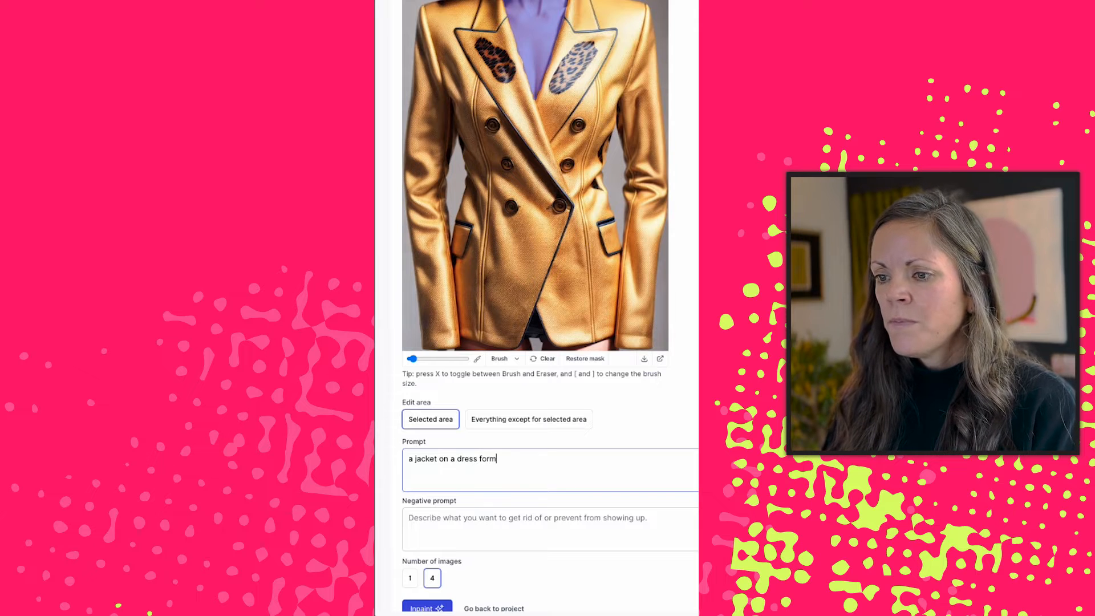
scroll(410, 511, down, 1)
click(409, 487)
text(model, body, human)
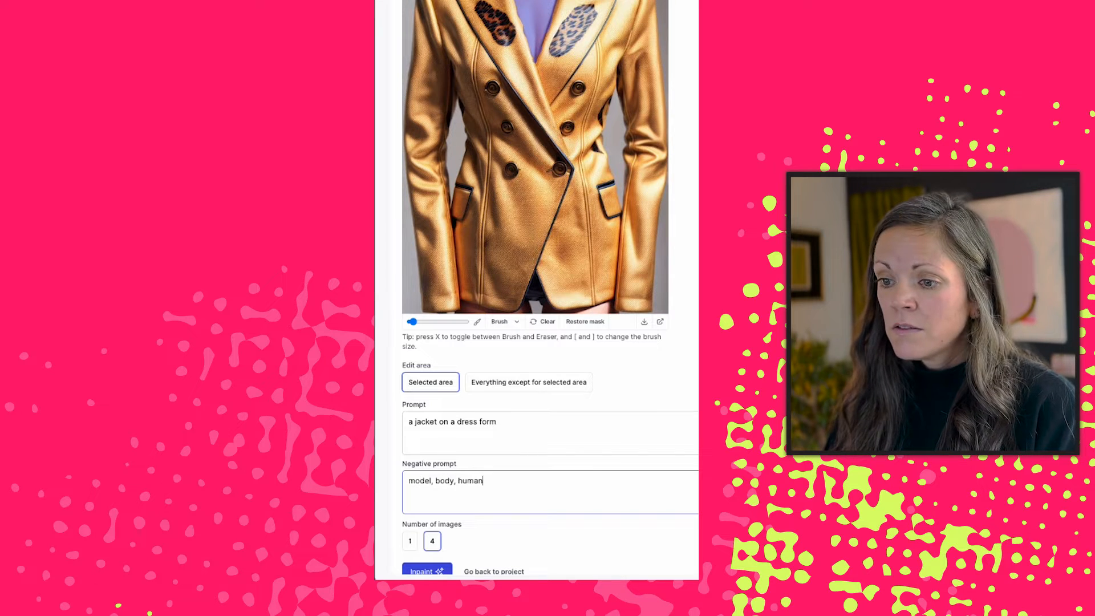
scroll(437, 555, down, 1)
click(426, 539)
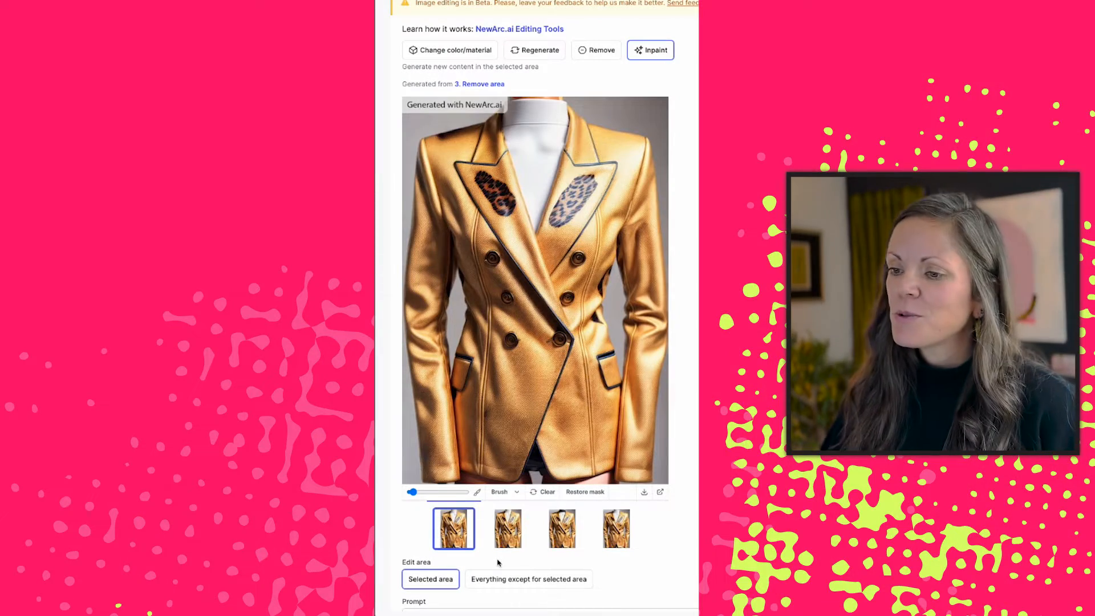
- Compare the four inpainted variants of the jacket and return to the first one
click(509, 541)
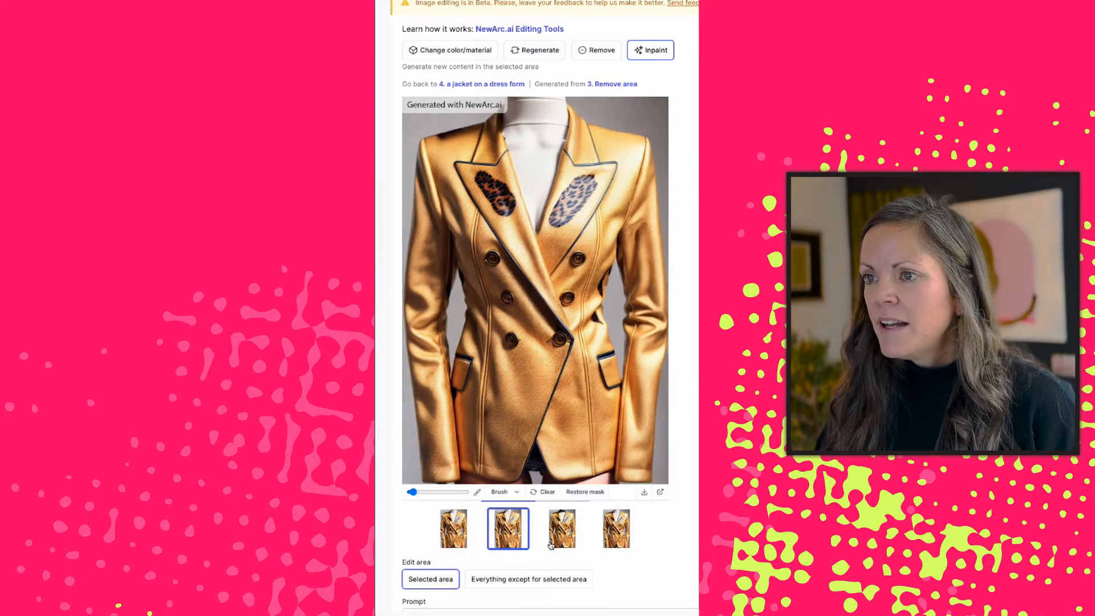
click(556, 542)
click(620, 549)
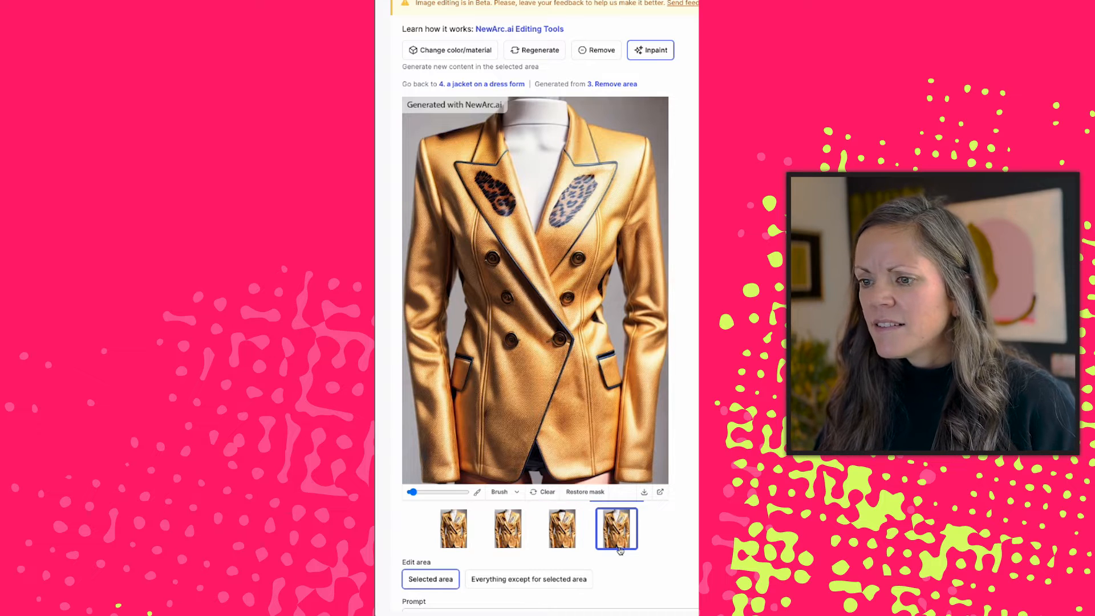
click(454, 536)
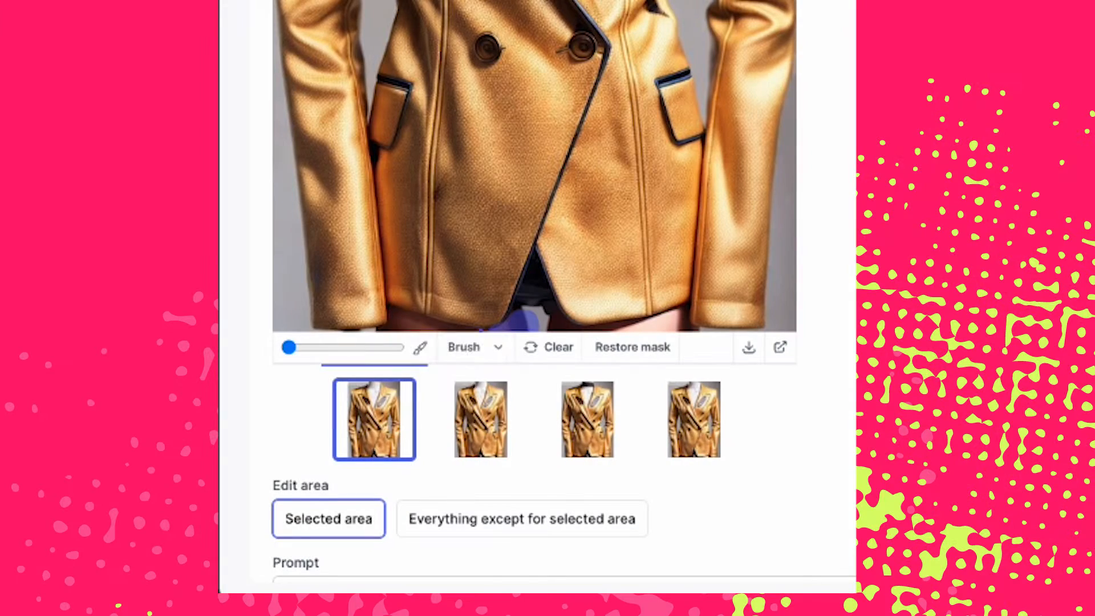
- Mask the legs visible below the jacket hem, clean up the mask with the eraser, and remove the masked area
drag(411, 493, 420, 493)
drag(506, 482, 457, 482)
drag(542, 478, 608, 478)
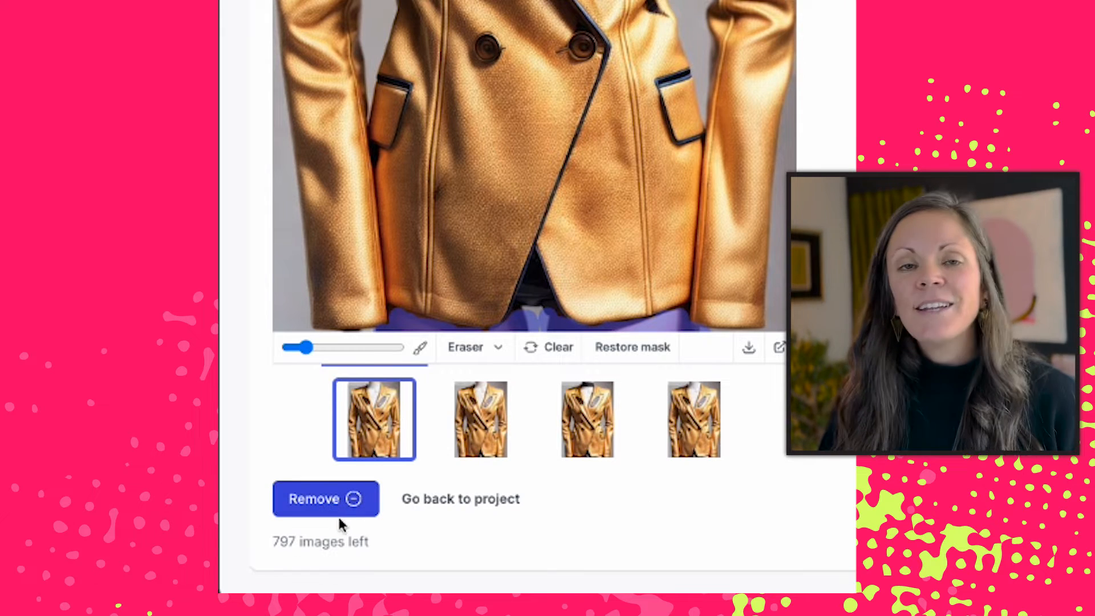
click(348, 501)
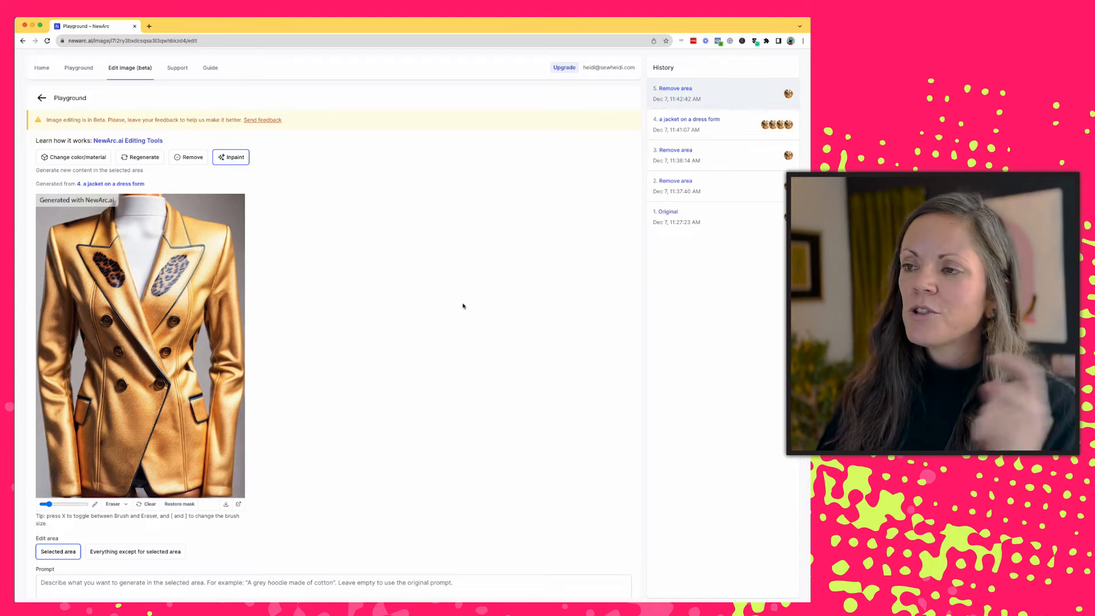
- Return to version 4 in the edit history and inpaint it with the prompt "a jacket on a dress form on a grey background"
click(706, 130)
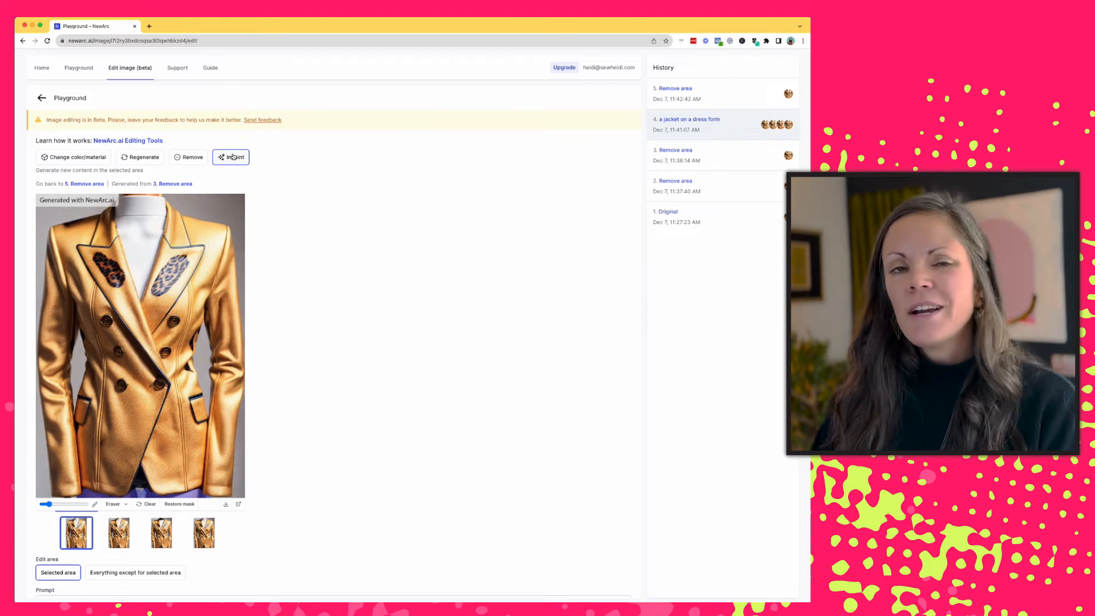
scroll(312, 359, down, 3)
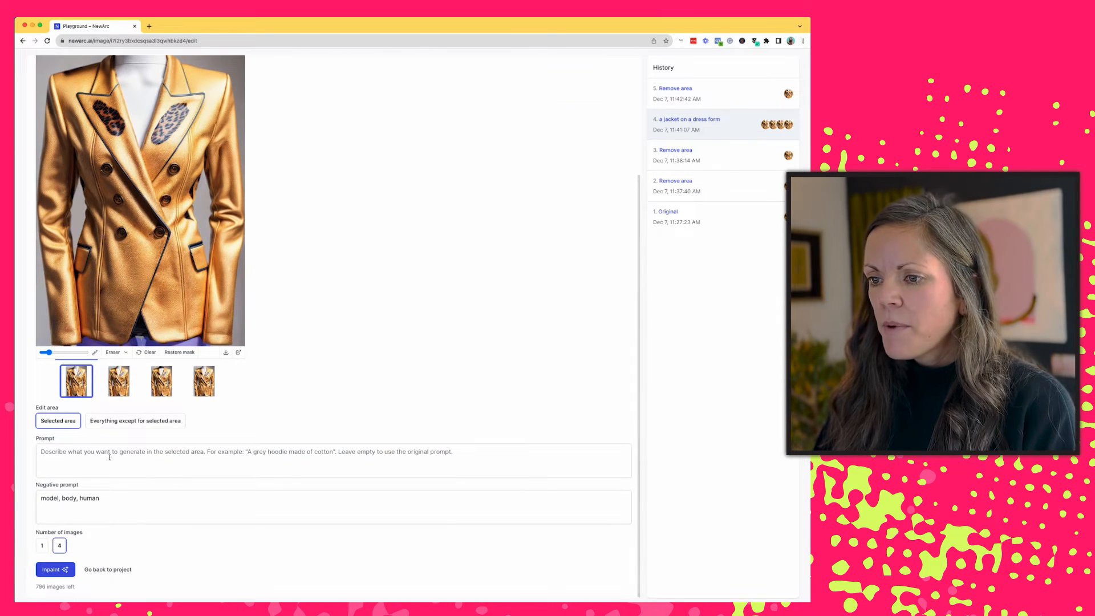
click(70, 459)
text(a a)
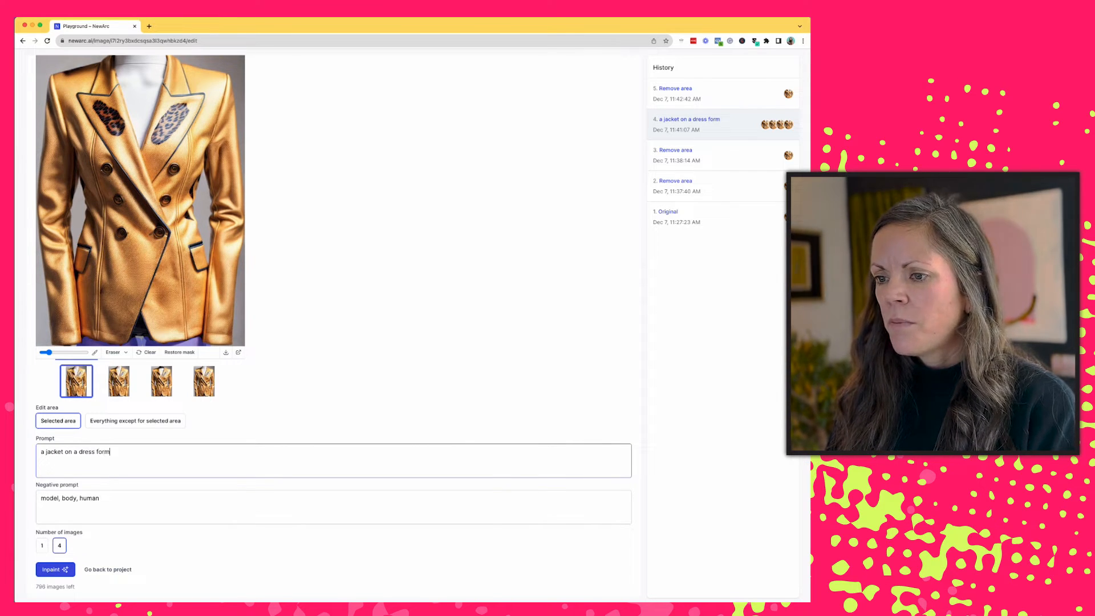
text( on a white b)
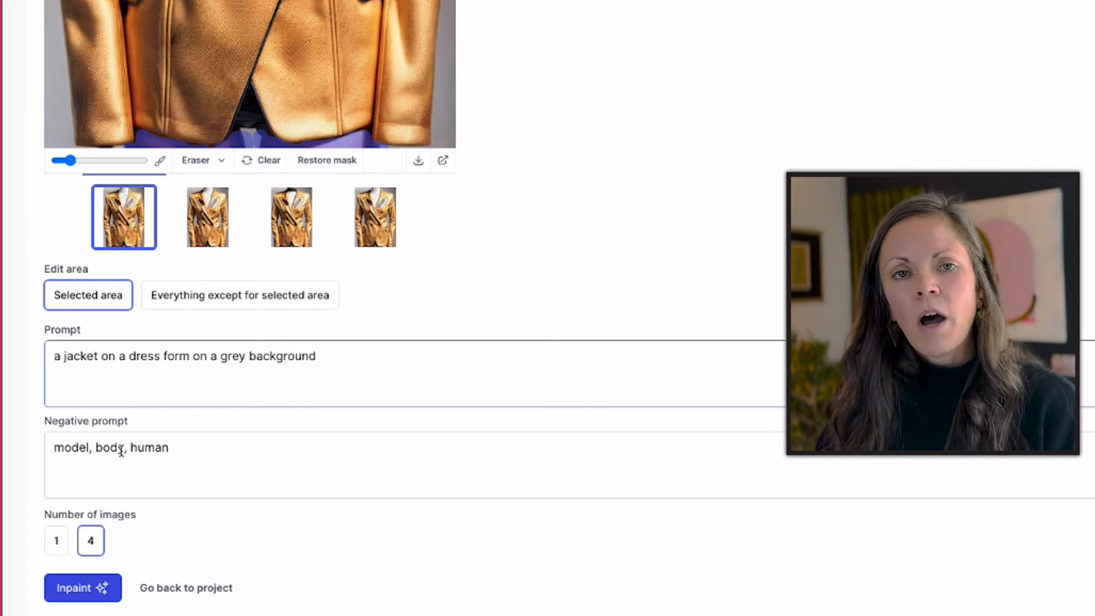
click(73, 589)
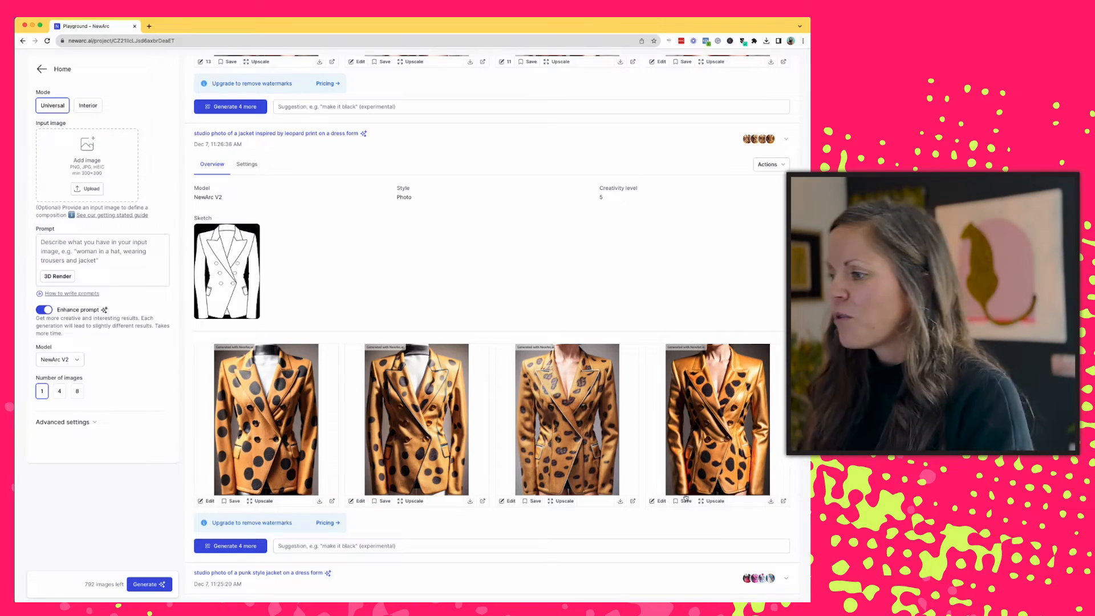
- Edit the fourth leopard-print jacket, mask everything on it except the spotted lapels, and inpaint with the prompt "make it more expensive looking"
click(658, 502)
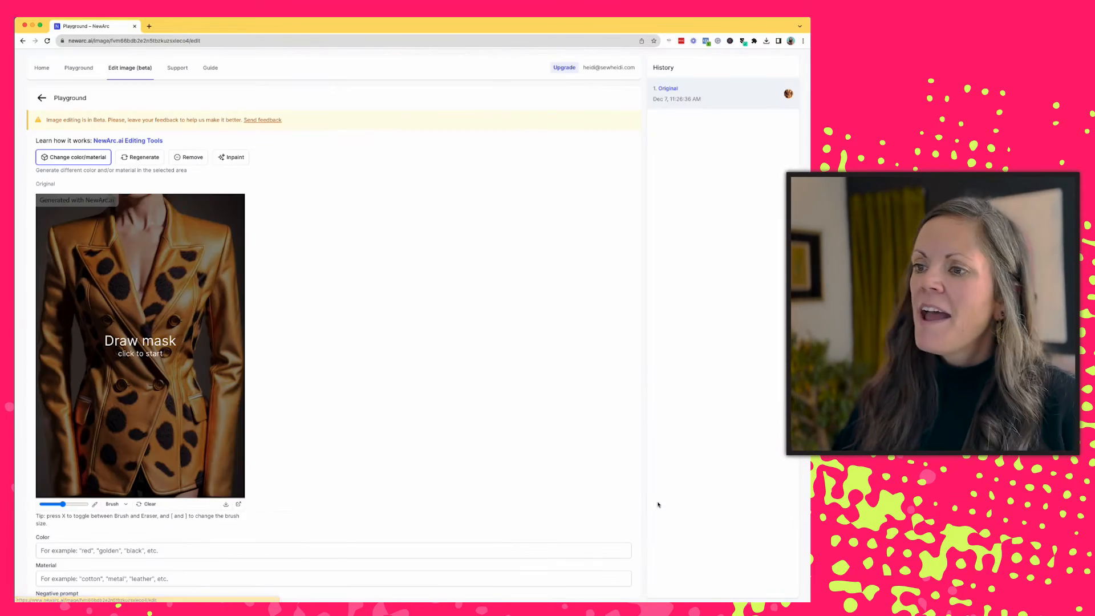
click(84, 254)
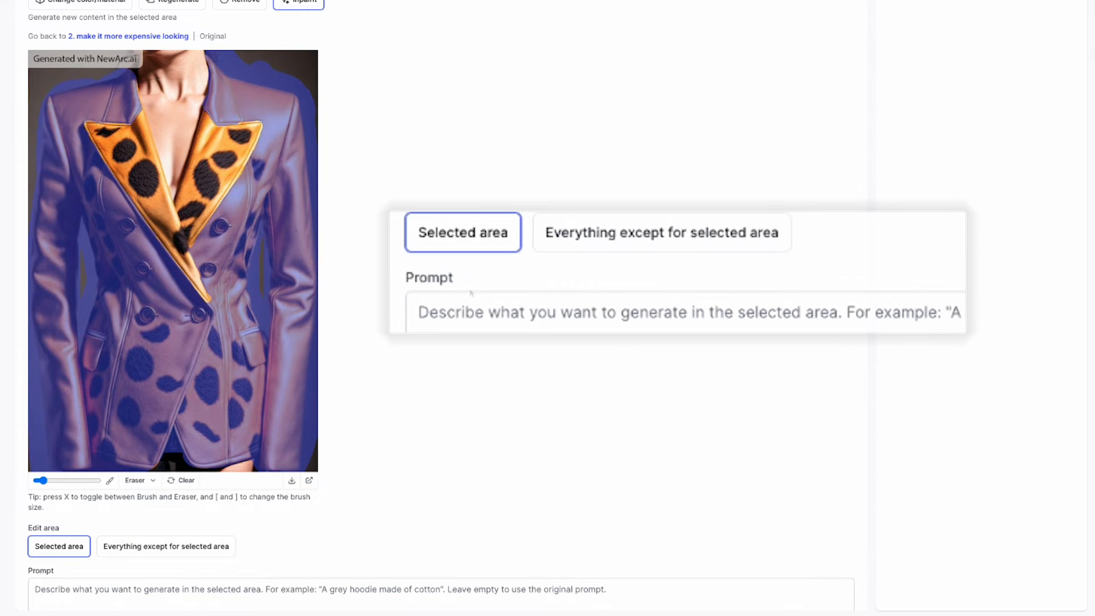
click(57, 593)
text(make)
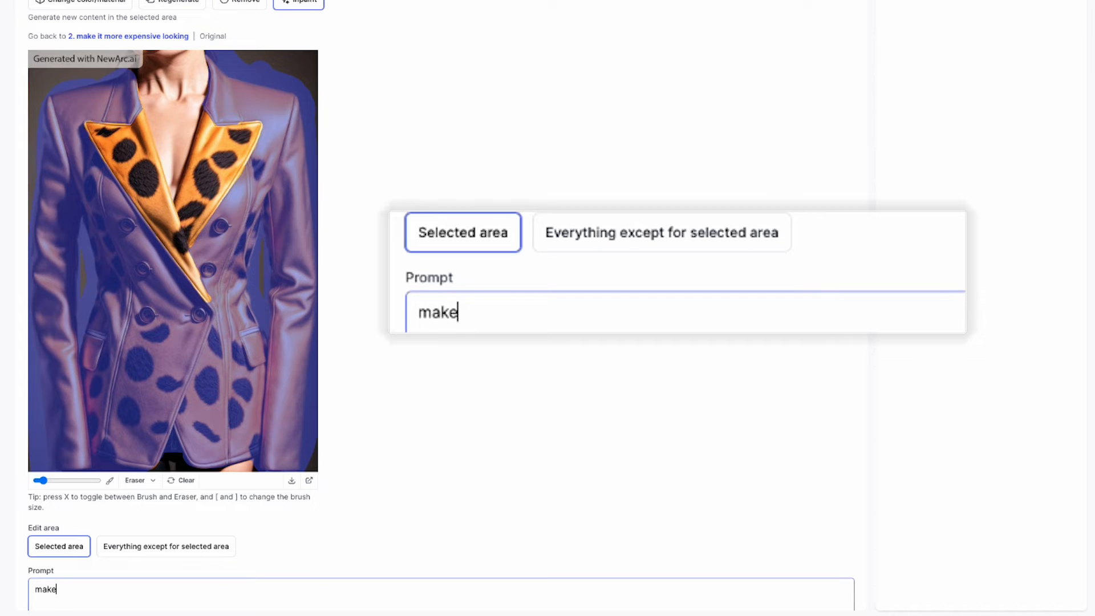
text( it more expensive)
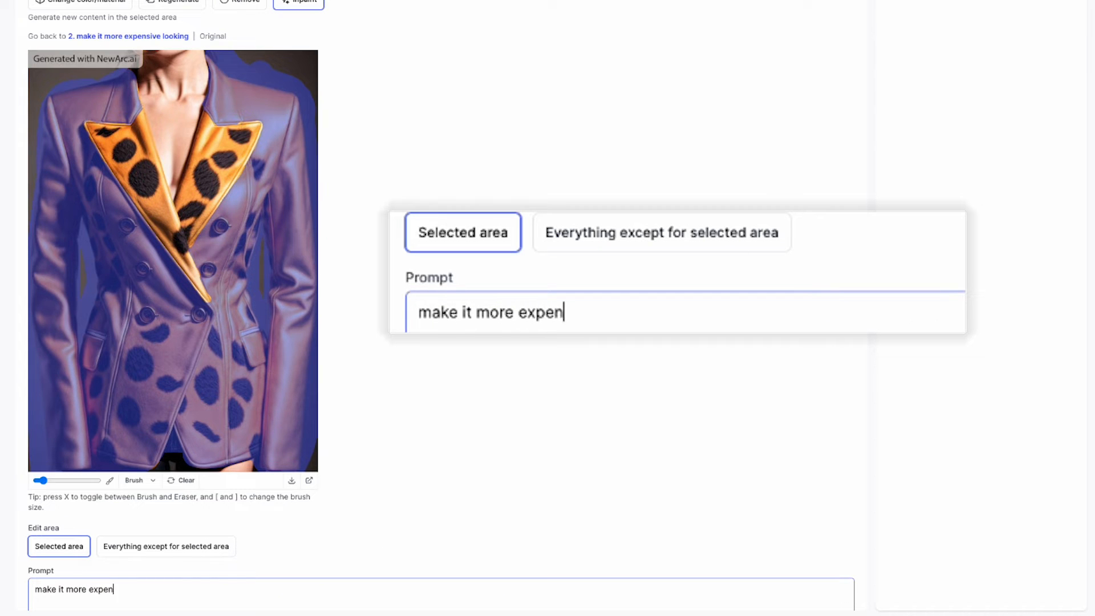
text( lookin)
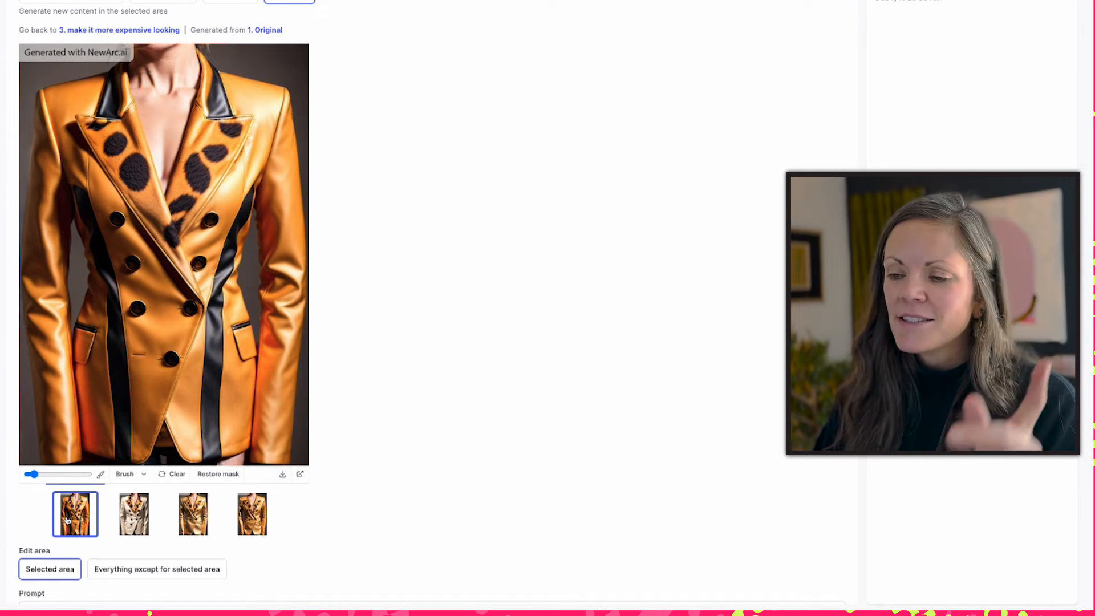
- Compare the inpainted jacket variants, choose the fourth, and remove the masked stray mark on its lower front
click(136, 534)
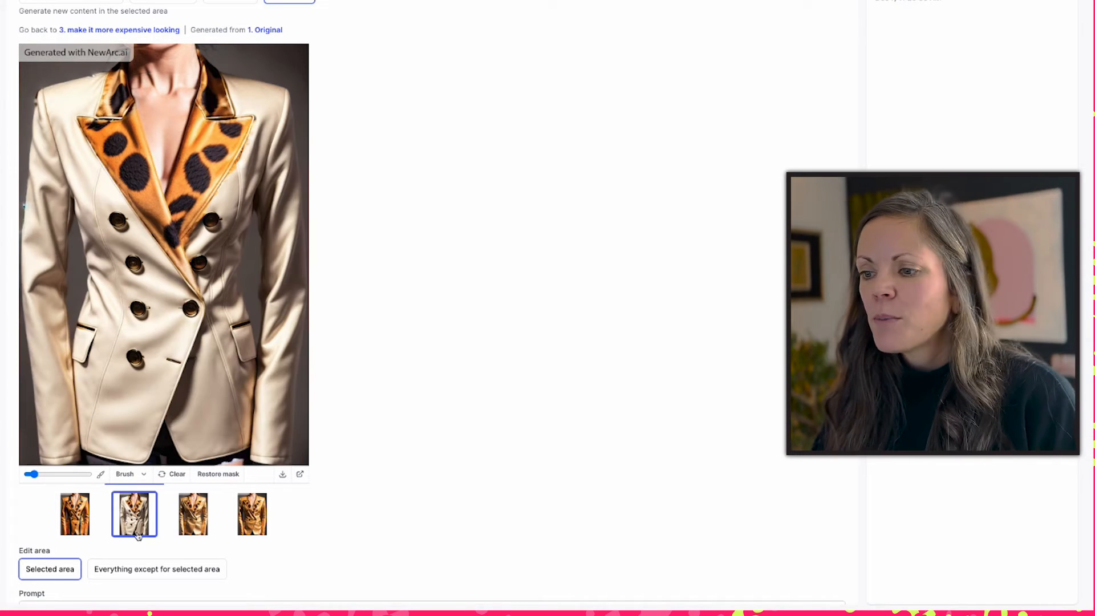
click(193, 528)
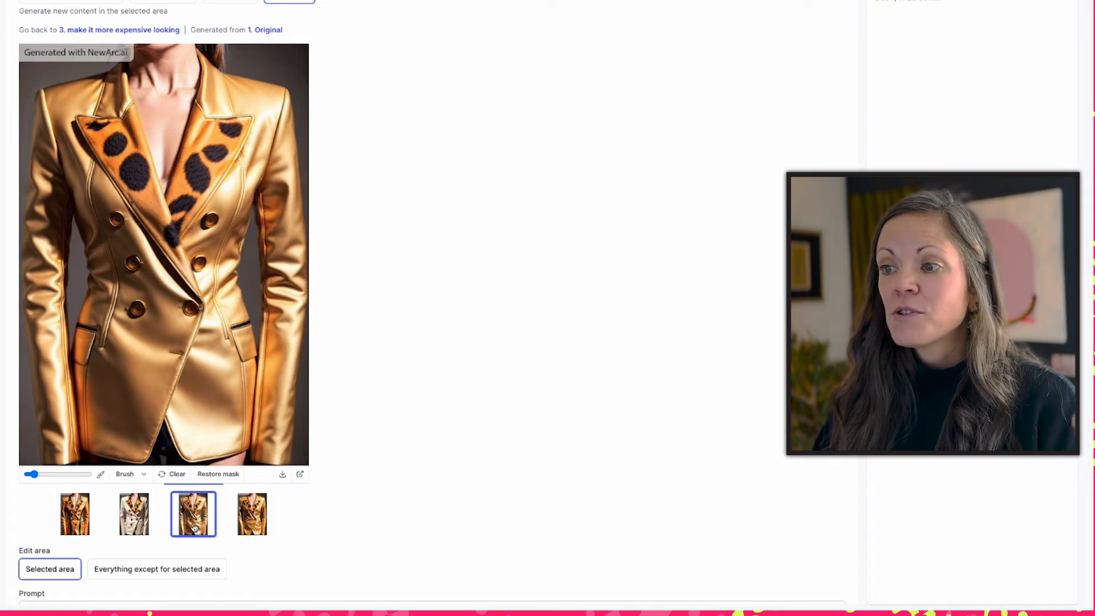
click(248, 528)
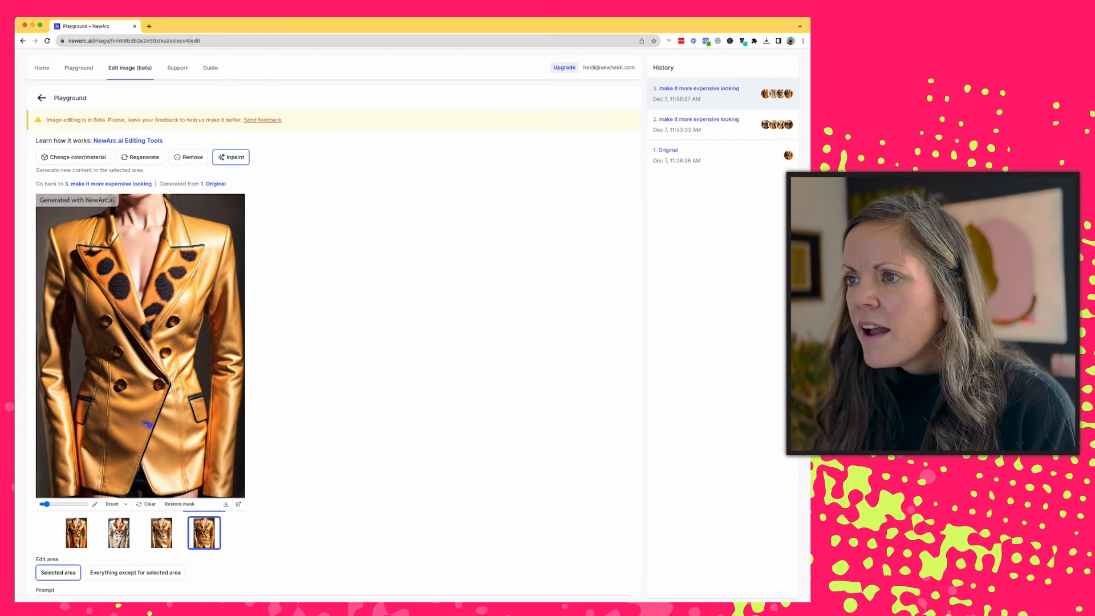
click(190, 162)
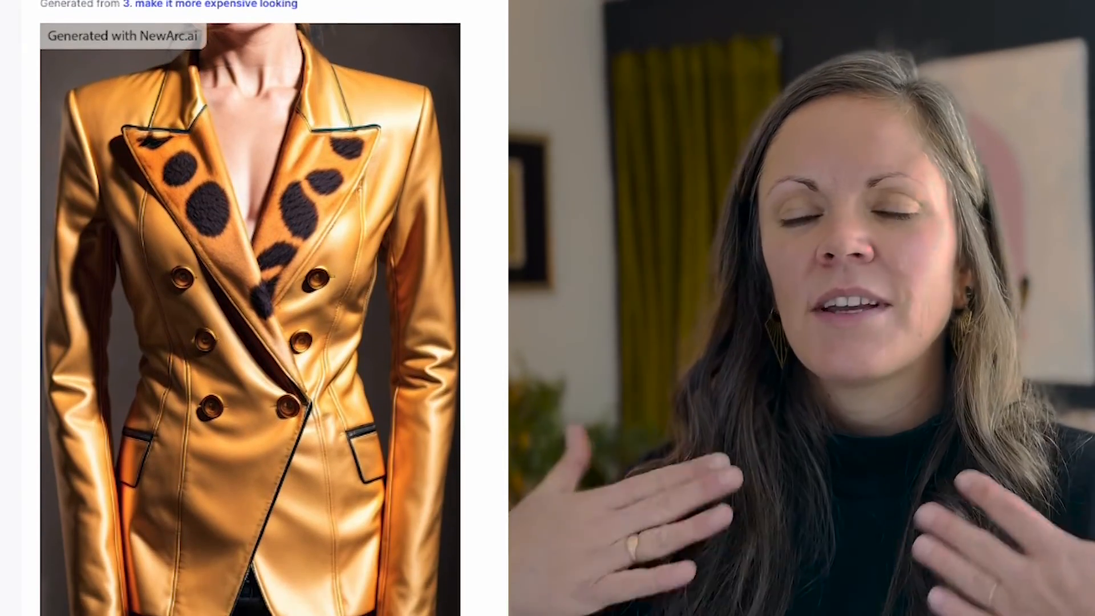
- Browse the project's saved images and its edited images
scroll(251, 308, down, 1)
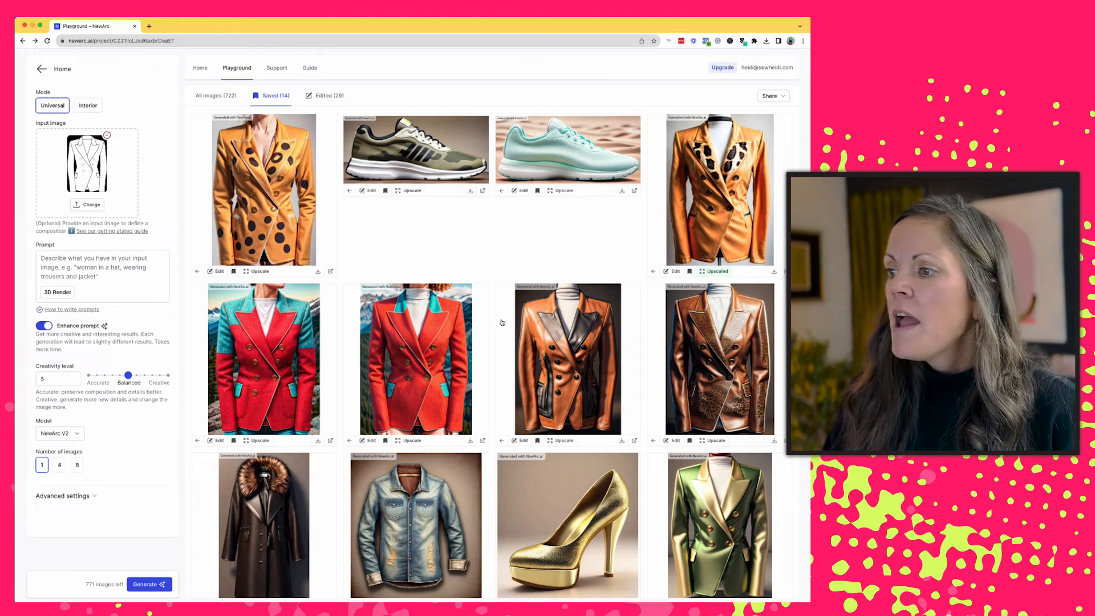
scroll(505, 326, down, 3)
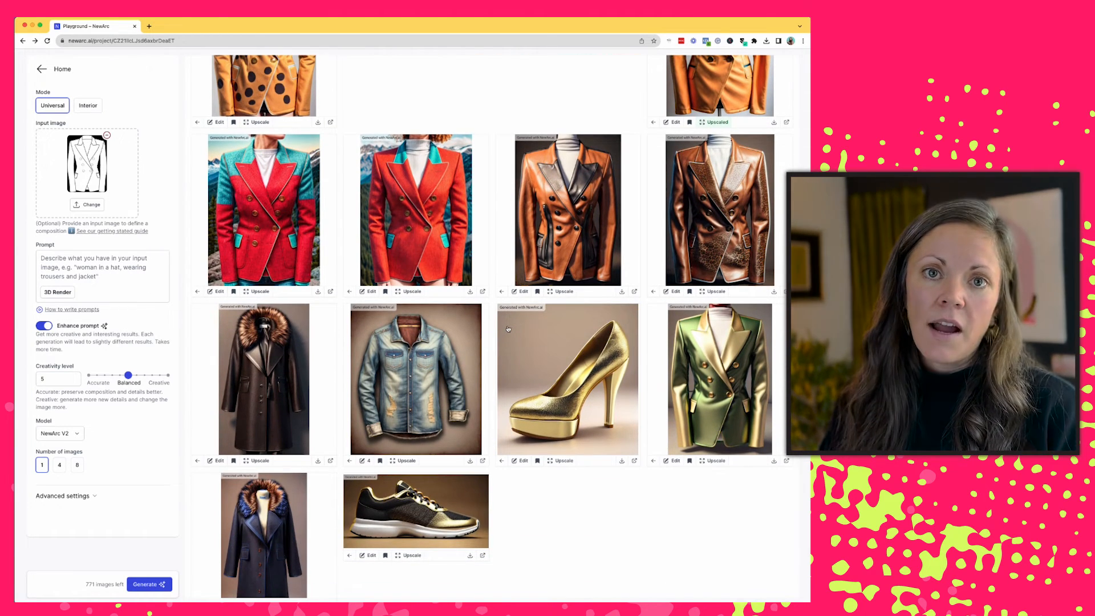
scroll(508, 329, up, 3)
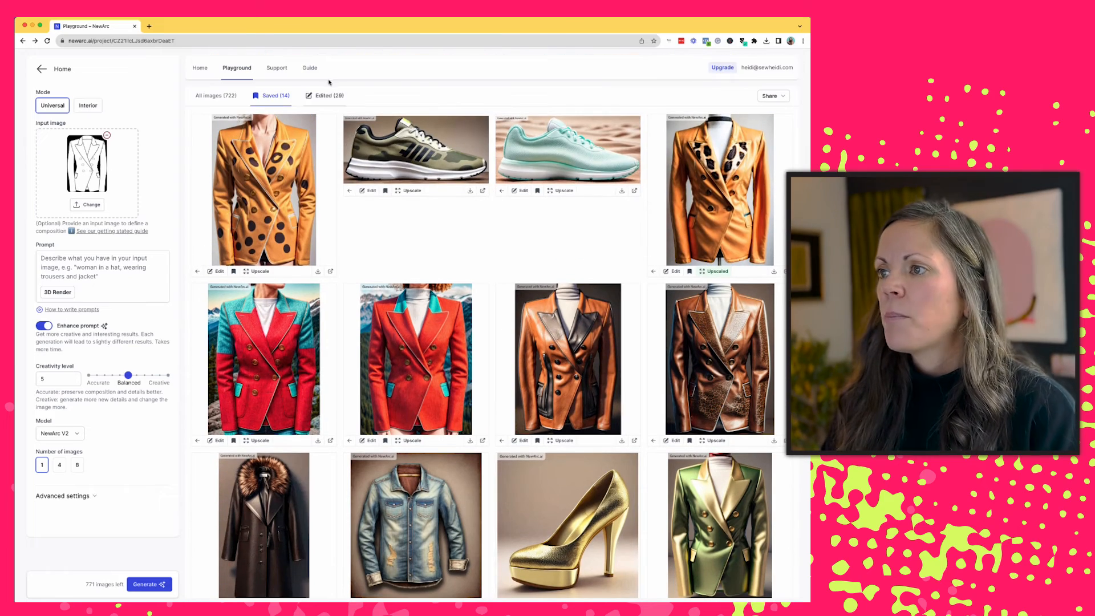
click(323, 97)
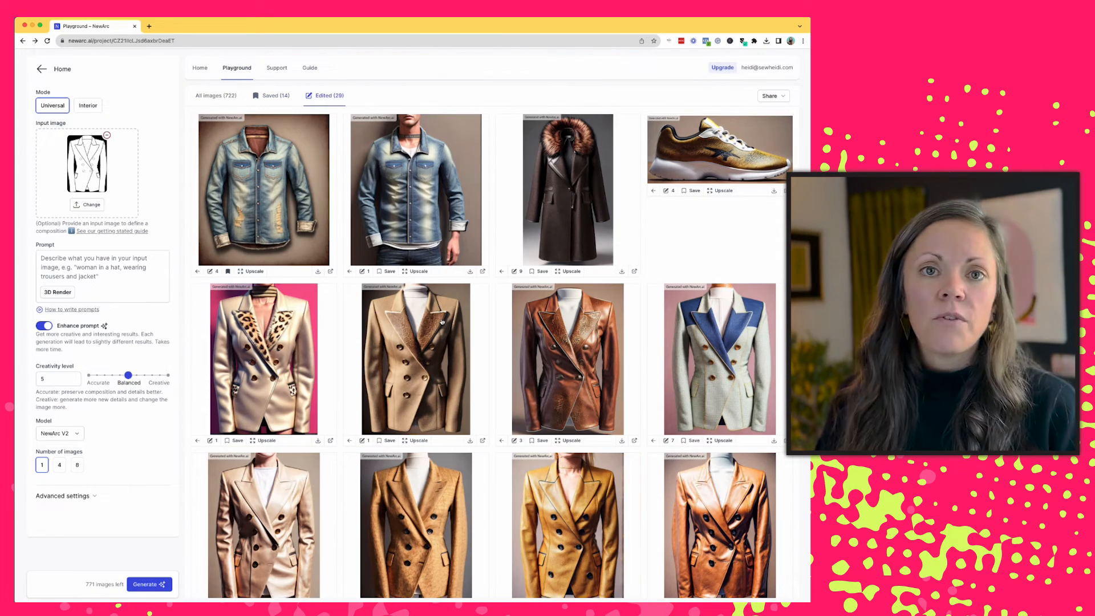
scroll(549, 318, down, 5)
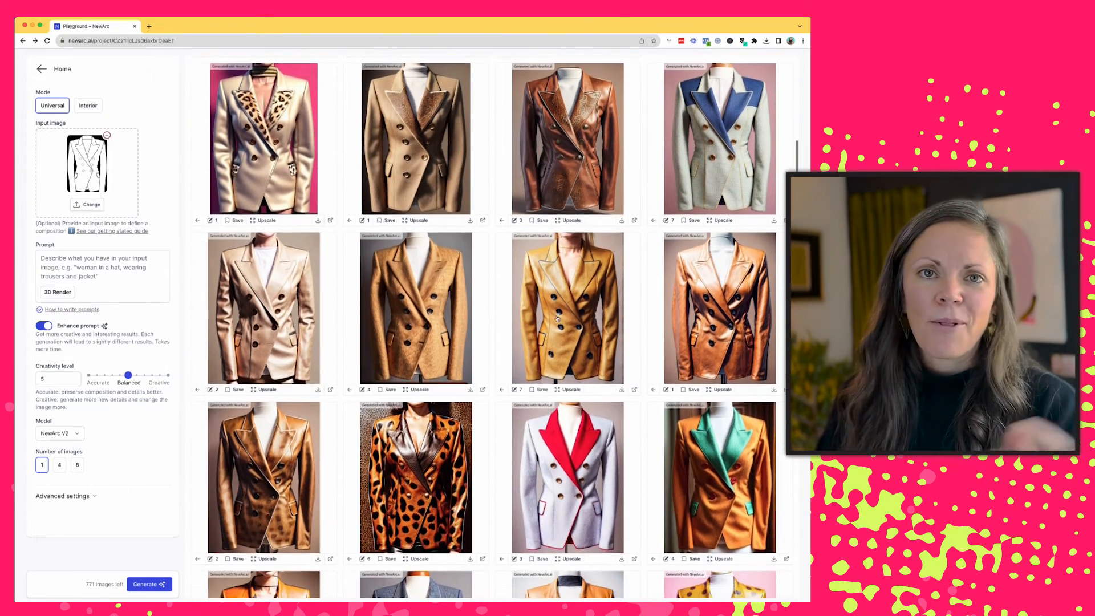
scroll(557, 318, down, 3)
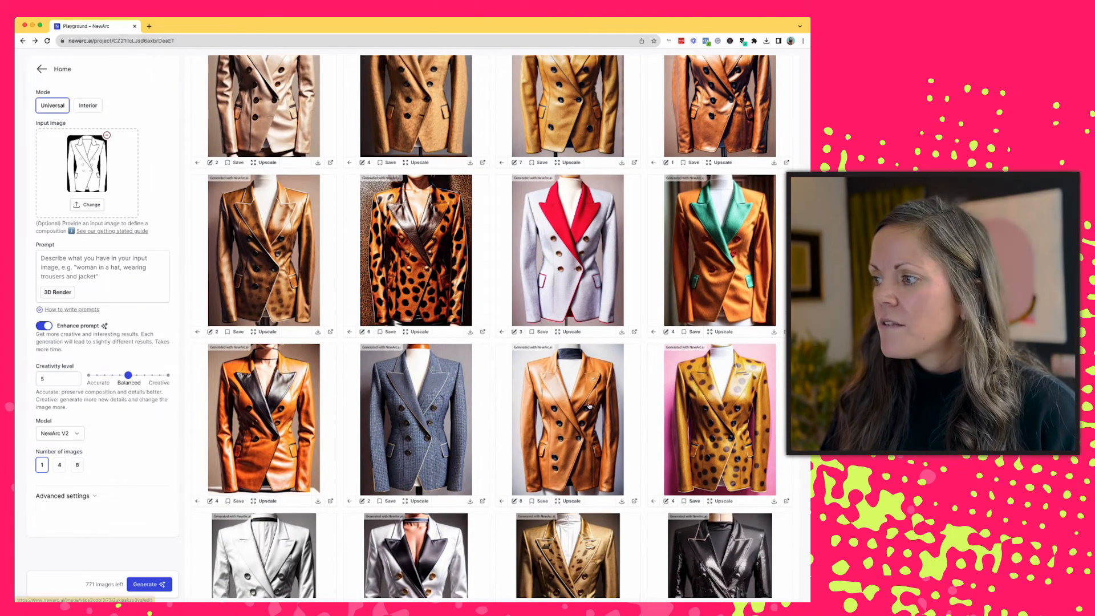
scroll(590, 406, down, 2)
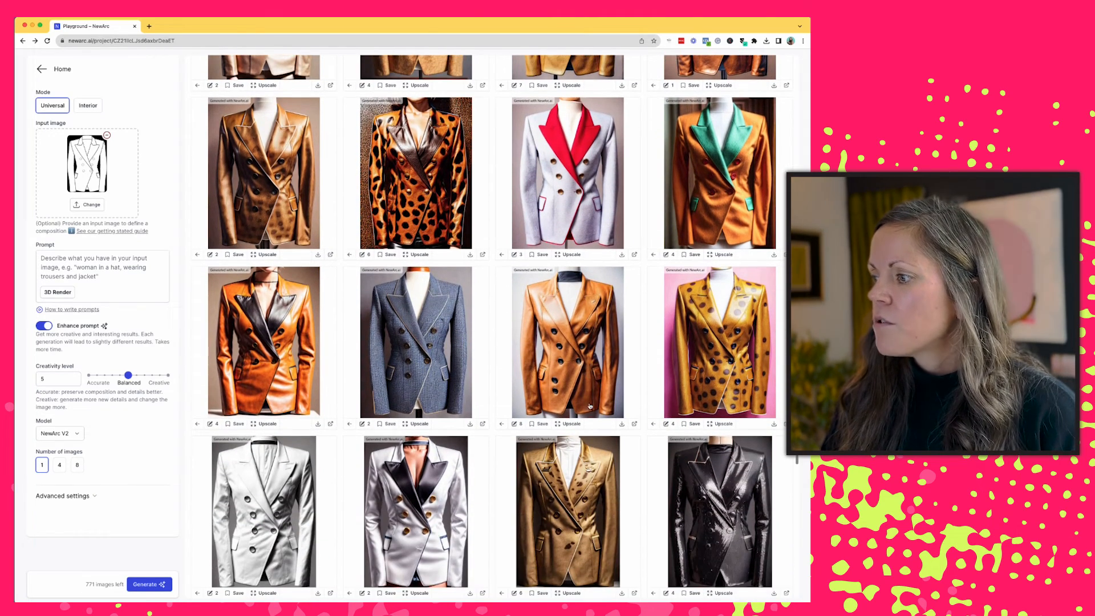
- Open the edited spotted jacket on the pink background and step back through its edit history to the original
click(667, 425)
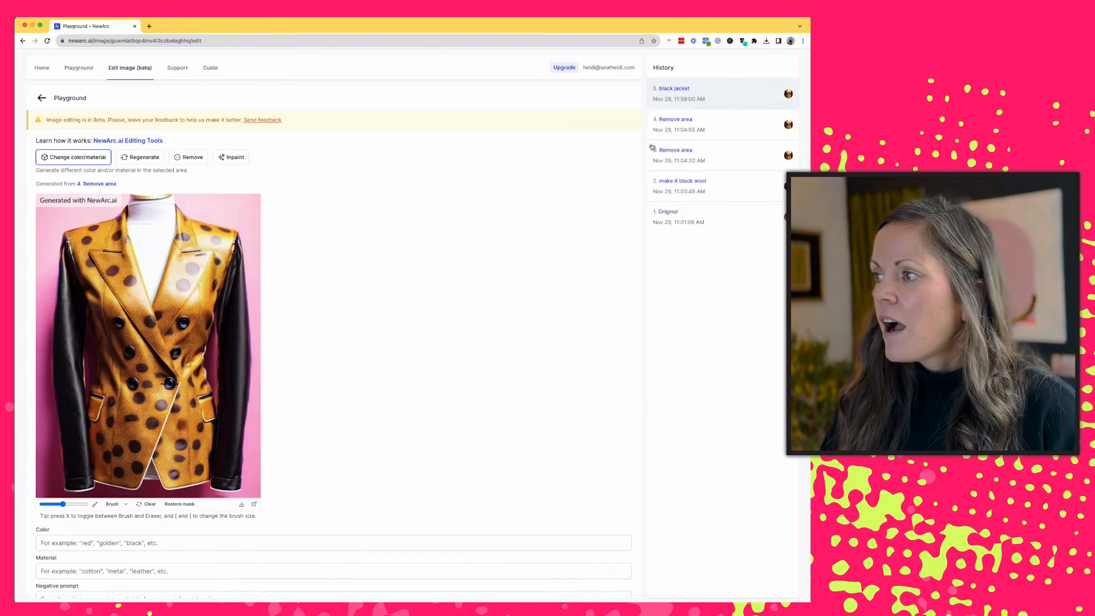
click(677, 131)
click(678, 160)
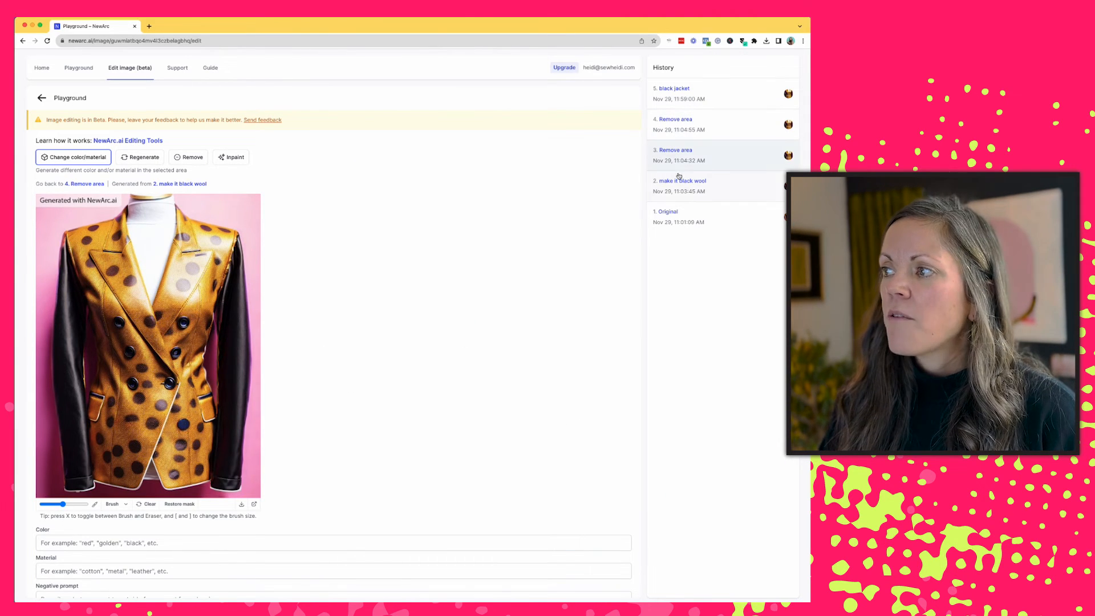
click(678, 191)
click(679, 213)
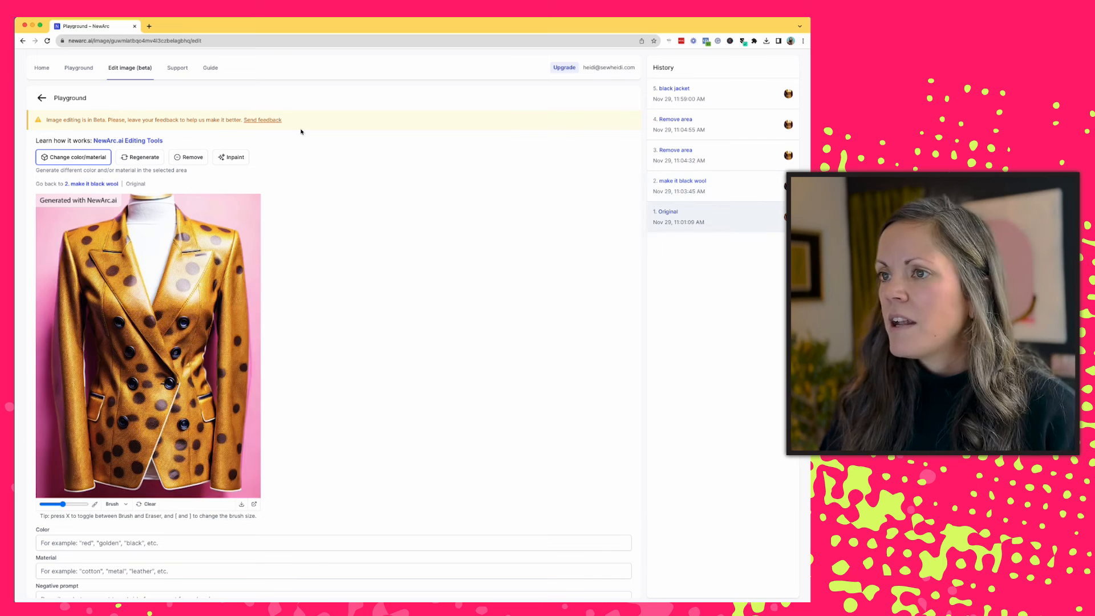